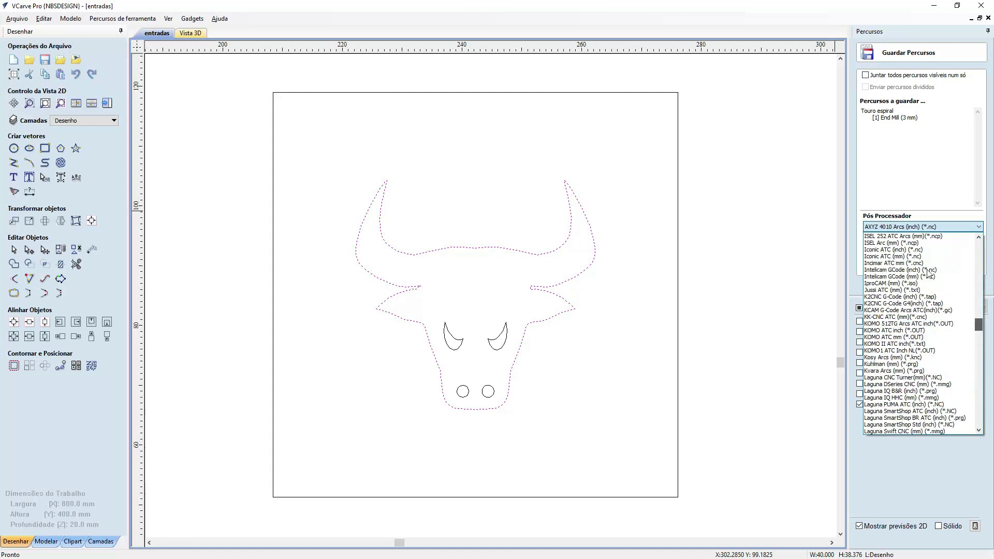
# Choose the Mach2/3 ATC Arcs (mm) (*.txt) post processor for the Touro espiral toolpath.
pyautogui.scroll(-2, 899, 250)
pyautogui.scroll(-3, 899, 251)
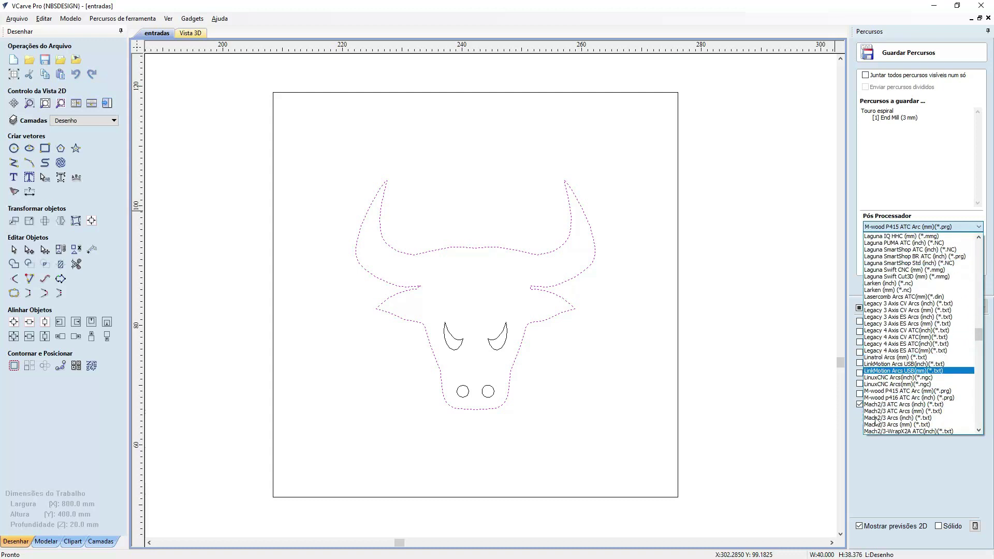
pyautogui.click(913, 410)
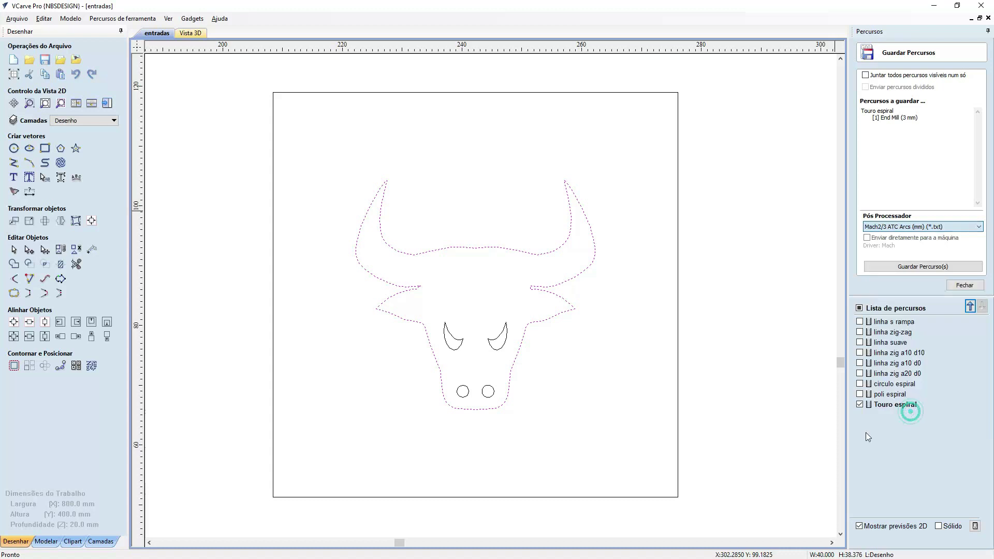
# Switch the post processor to G Code (mm) (*.tap) and save the toolpath as Touro espiral.tap in the Entradas folder.
pyautogui.click(904, 231)
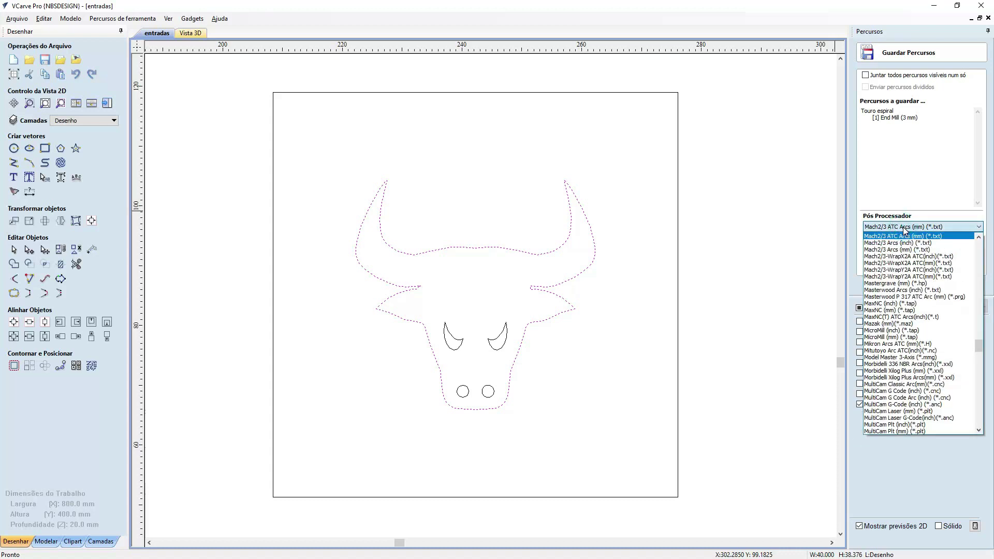
pyautogui.press('g')
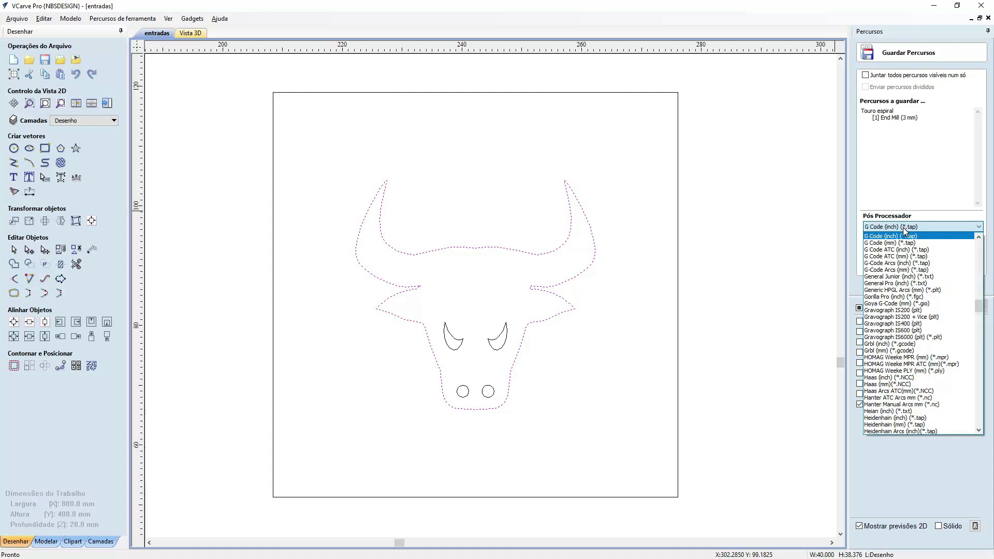
pyautogui.press('Down')
pyautogui.press('Return')
pyautogui.click(909, 270)
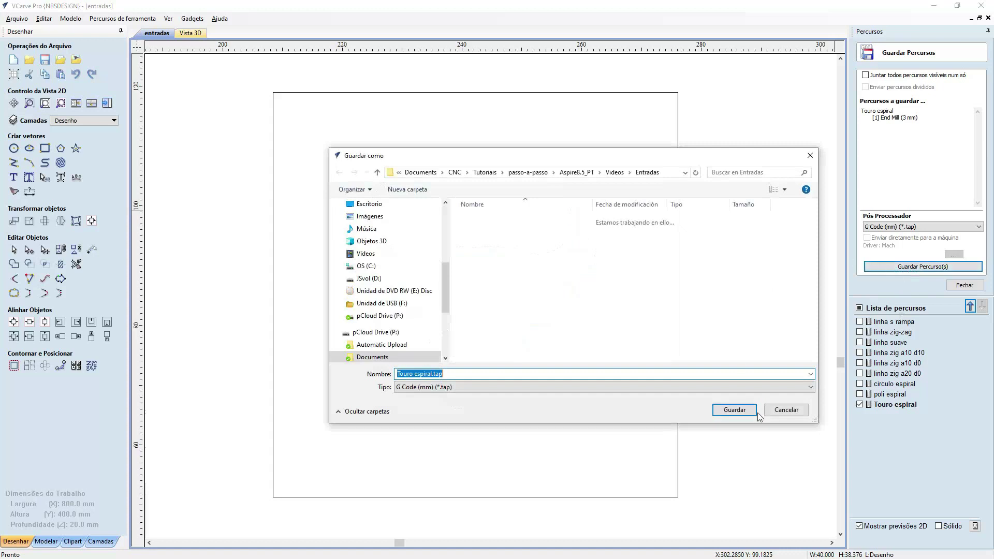
pyautogui.click(734, 409)
# Set the post processor to CeNeCe_C5(mm)(*.txt) for the Touro espiral toolpath.
pyautogui.click(901, 228)
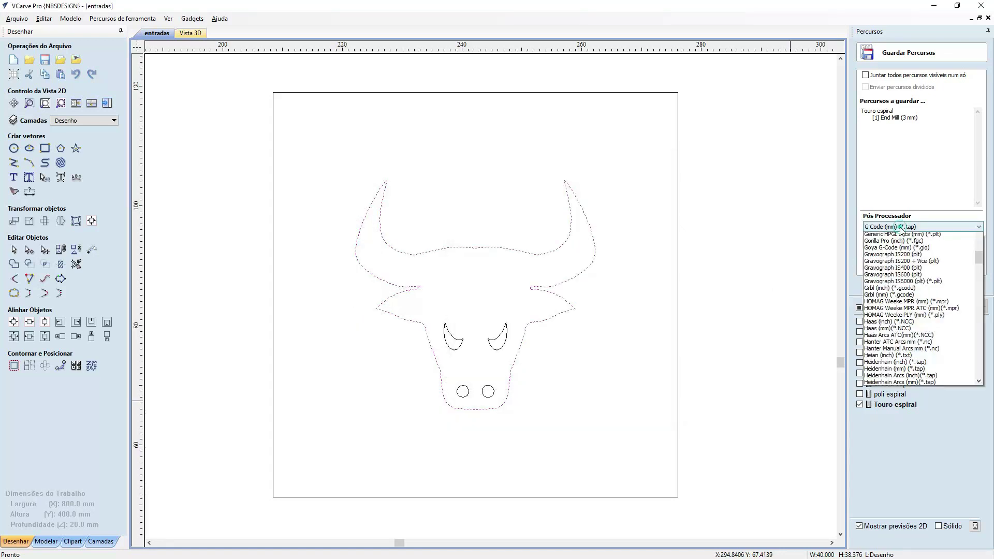
pyautogui.press('c')
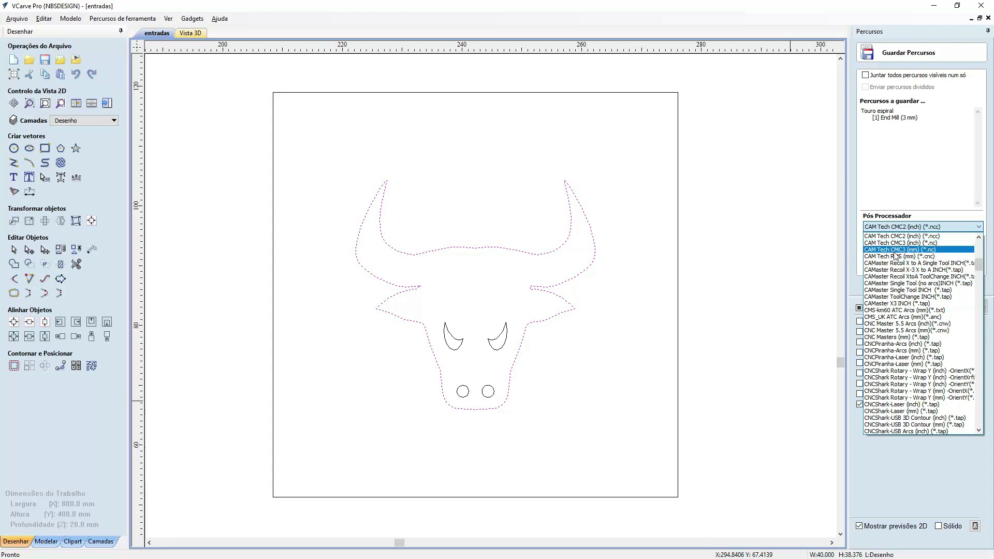
pyautogui.scroll(1, 893, 259)
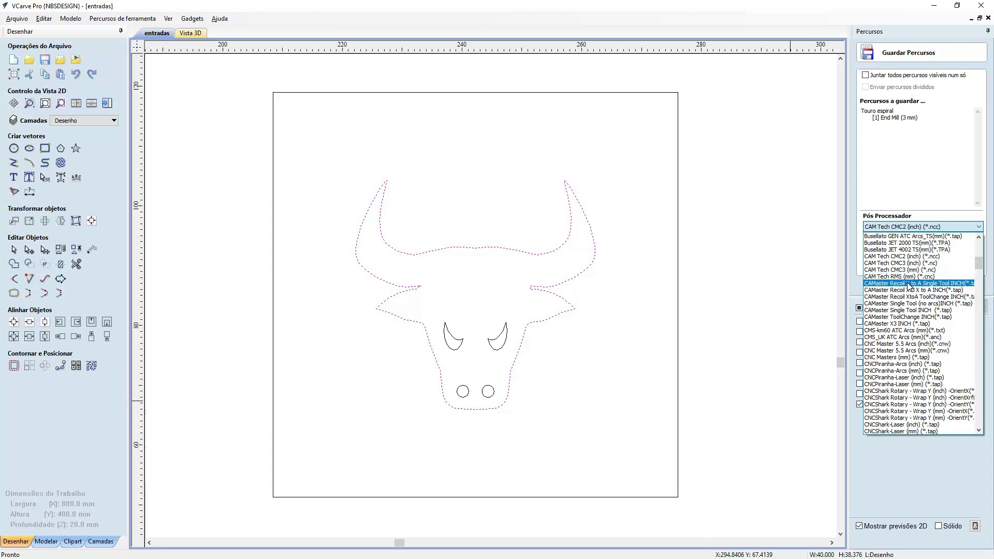
pyautogui.scroll(-3, 908, 287)
pyautogui.scroll(-4, 909, 287)
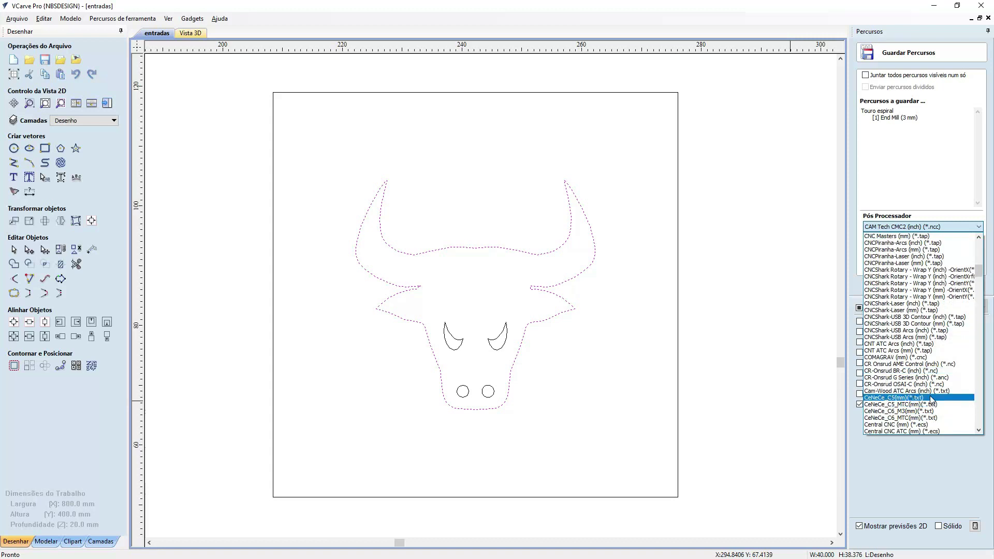
pyautogui.click(901, 398)
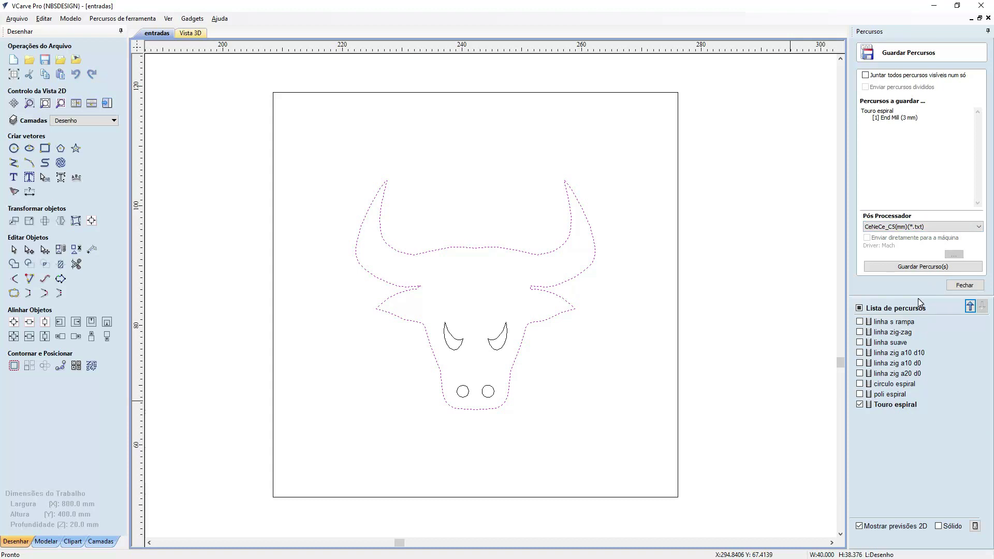
# Browse the list of available post processors and close it, keeping the current selection.
pyautogui.click(923, 227)
pyautogui.scroll(-7, 921, 331)
pyautogui.scroll(10, 948, 396)
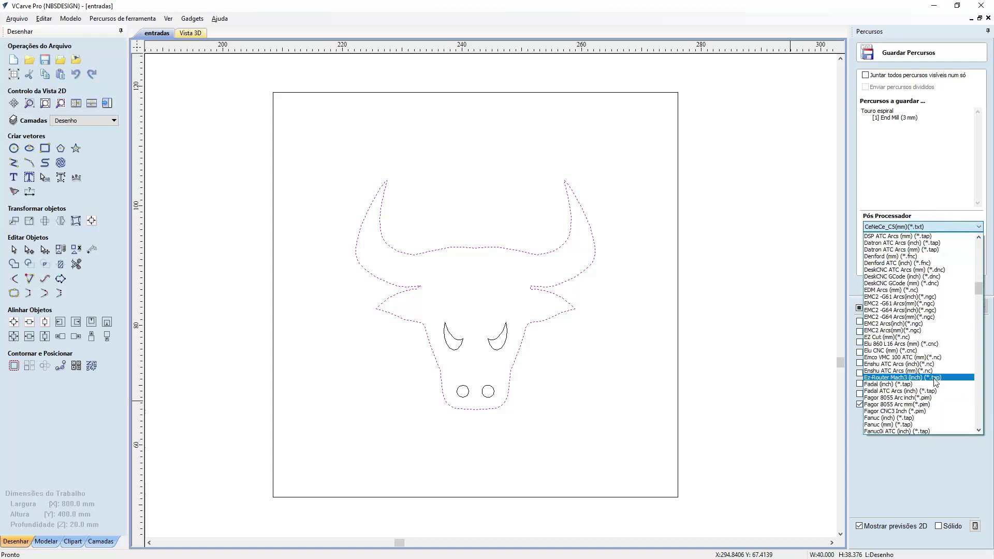
pyautogui.scroll(10, 922, 373)
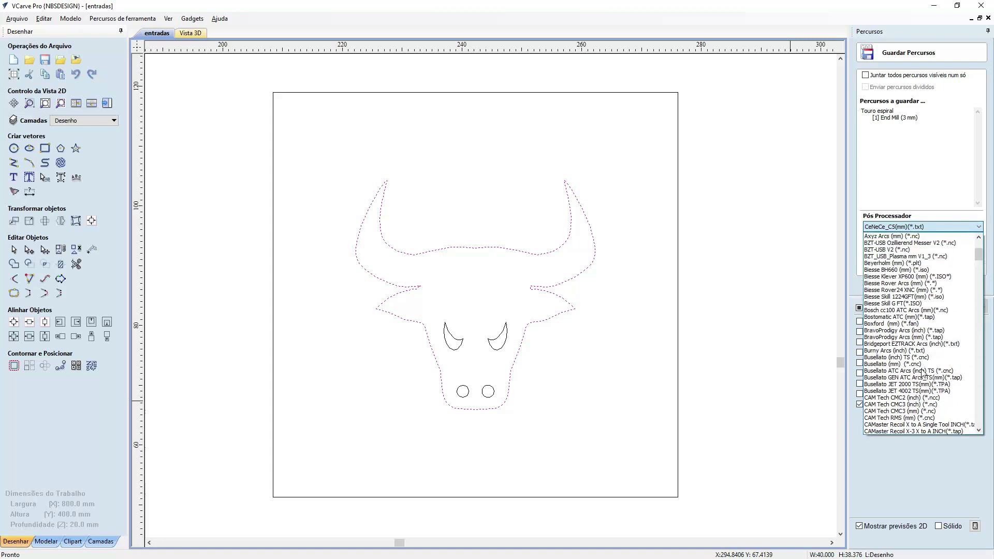
pyautogui.click(750, 184)
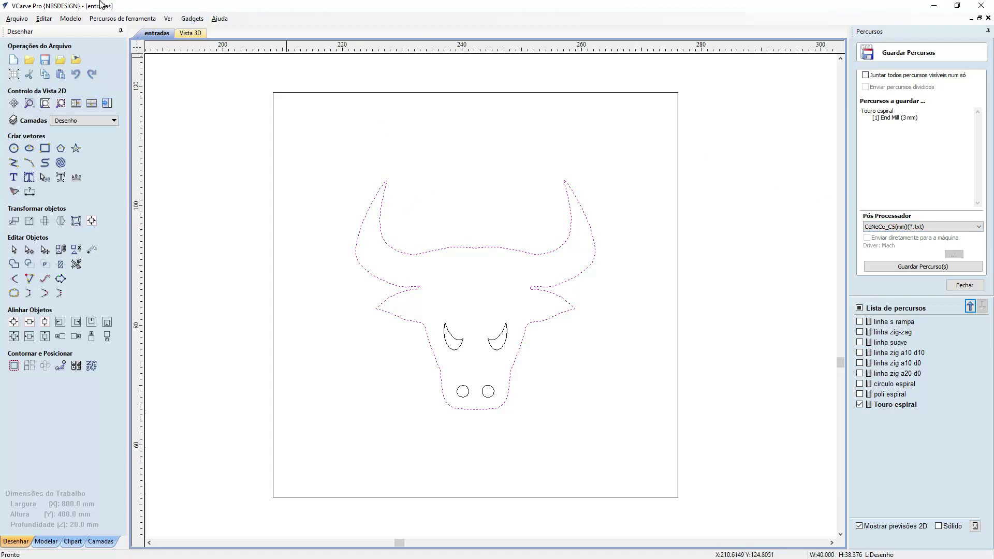
# Open the application data folder in File Explorer and view the contents of its My_PostP folder.
pyautogui.click(16, 20)
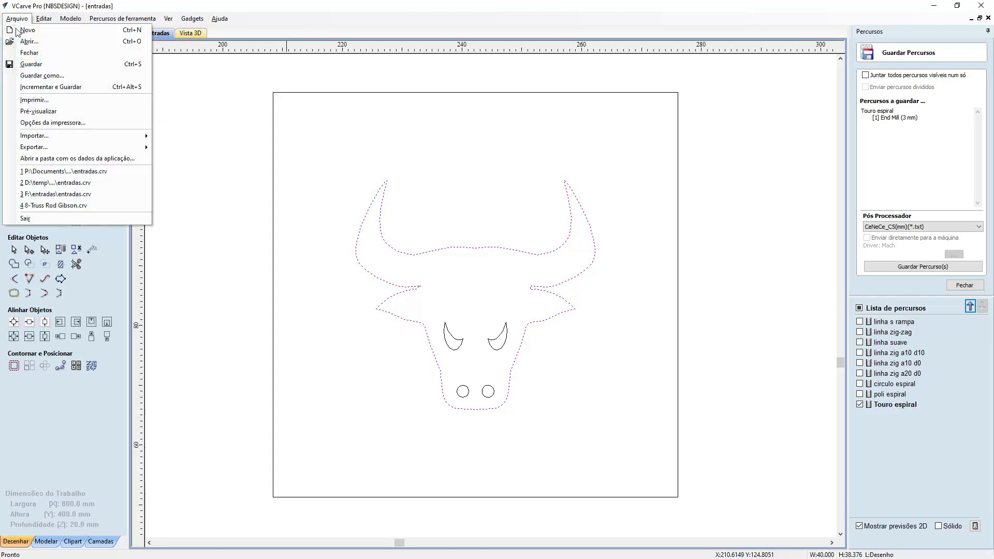
pyautogui.click(117, 159)
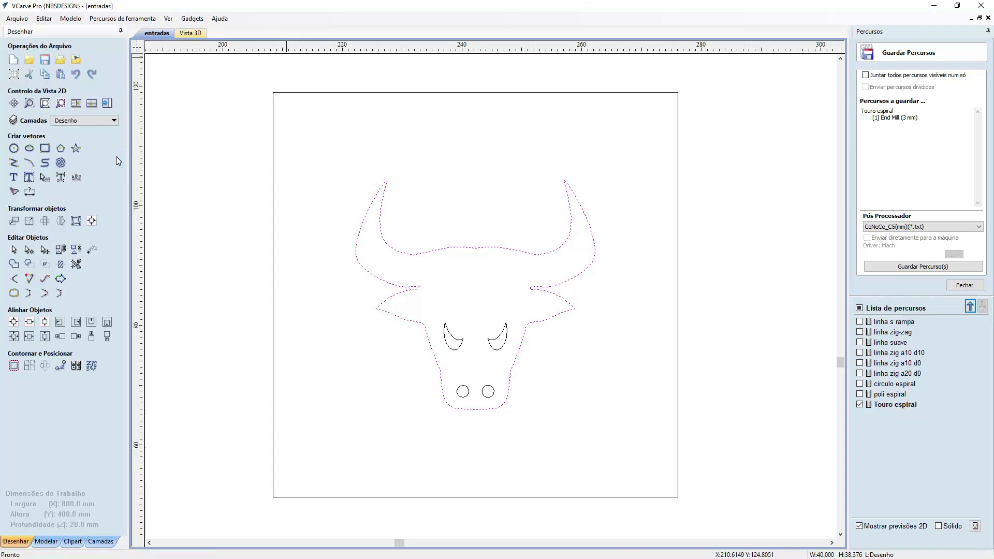
pyautogui.moveTo(355, 174); pyautogui.dragTo(299, 139)
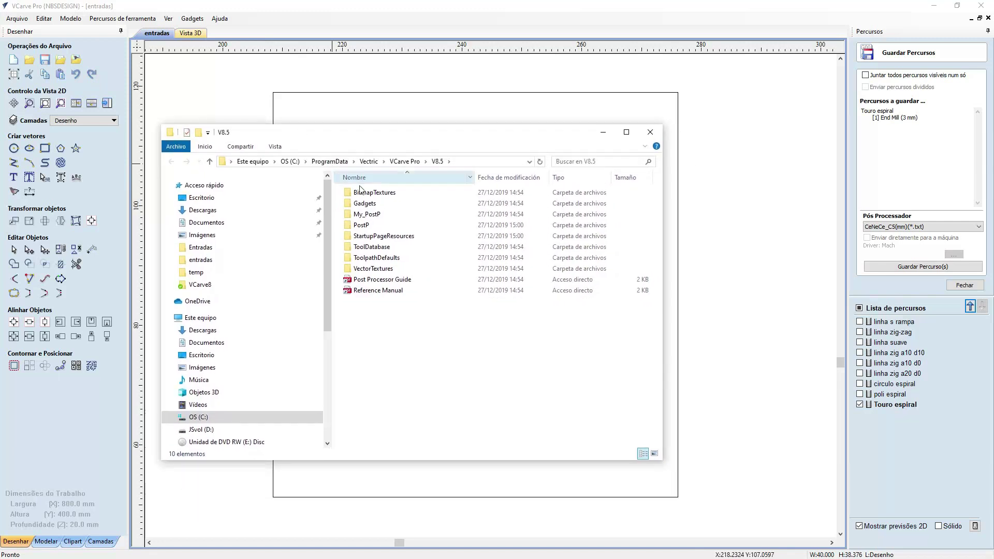
pyautogui.doubleClick(369, 214)
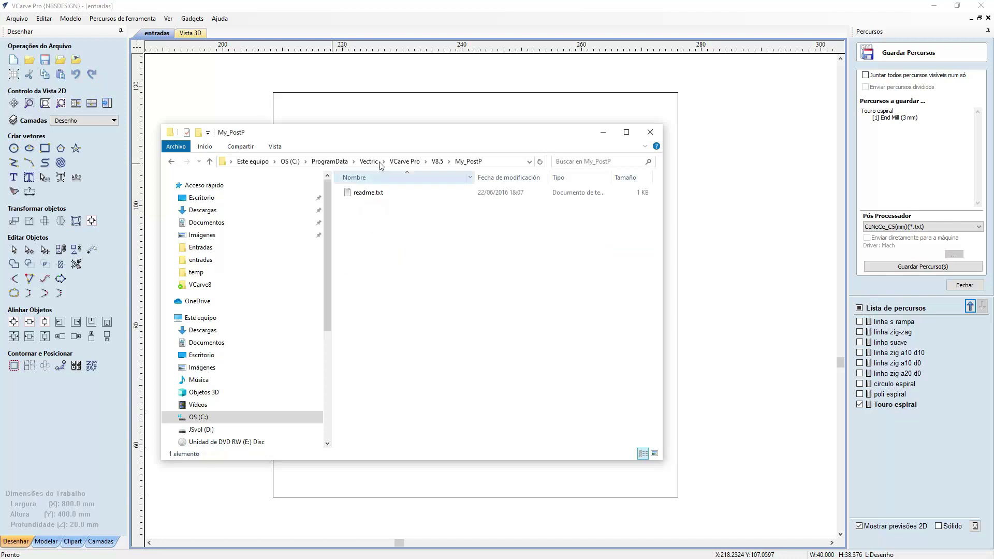
# Return to the V8.5 folder, open PostP in a maximized window and look through its post processor files.
pyautogui.click(171, 162)
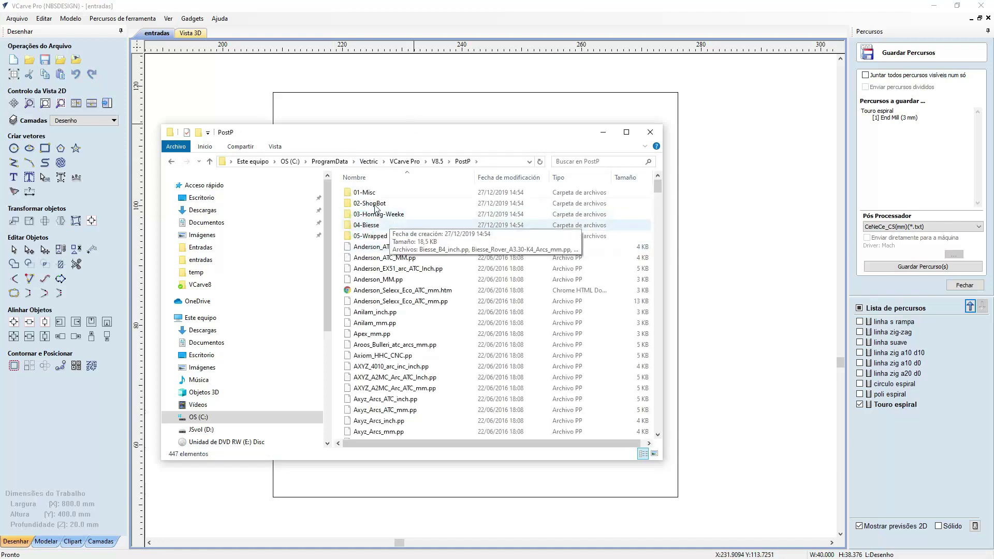
pyautogui.click(626, 132)
pyautogui.scroll(-15, 244, 222)
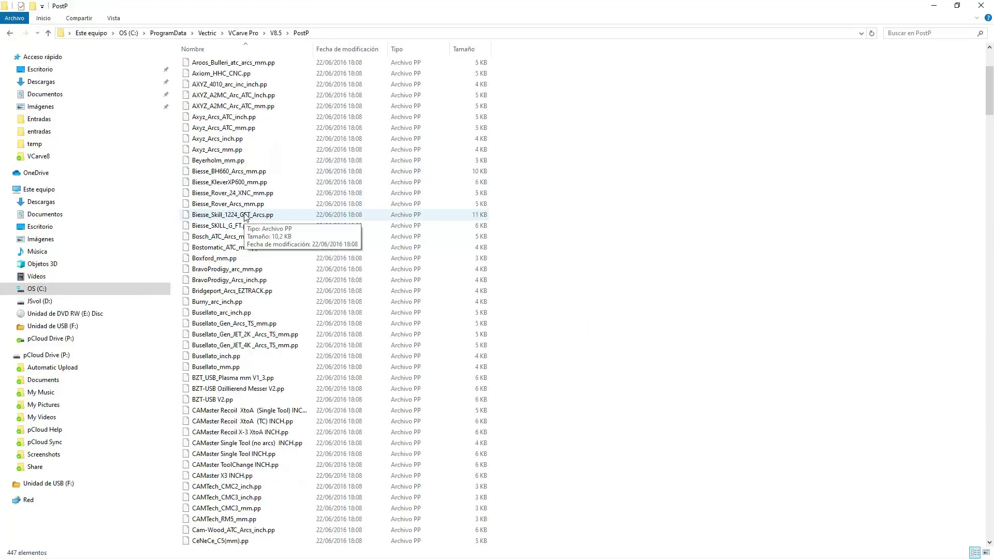
pyautogui.scroll(-20, 243, 223)
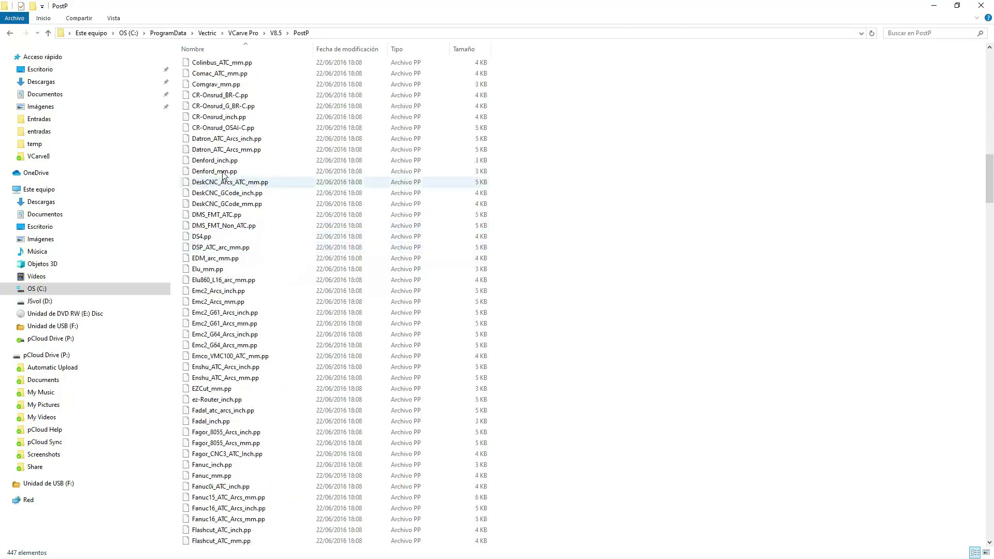
pyautogui.scroll(-20, 223, 199)
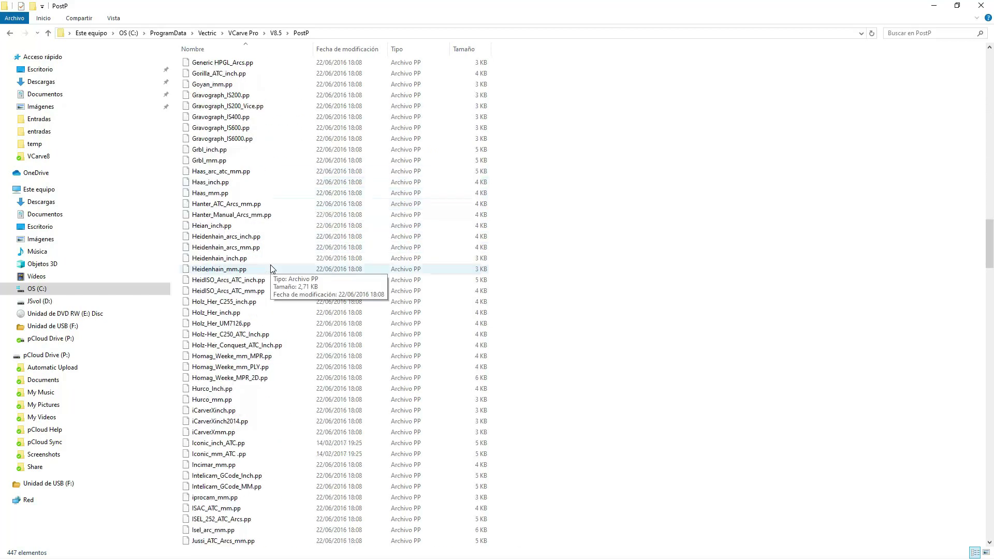
pyautogui.scroll(-8, 221, 276)
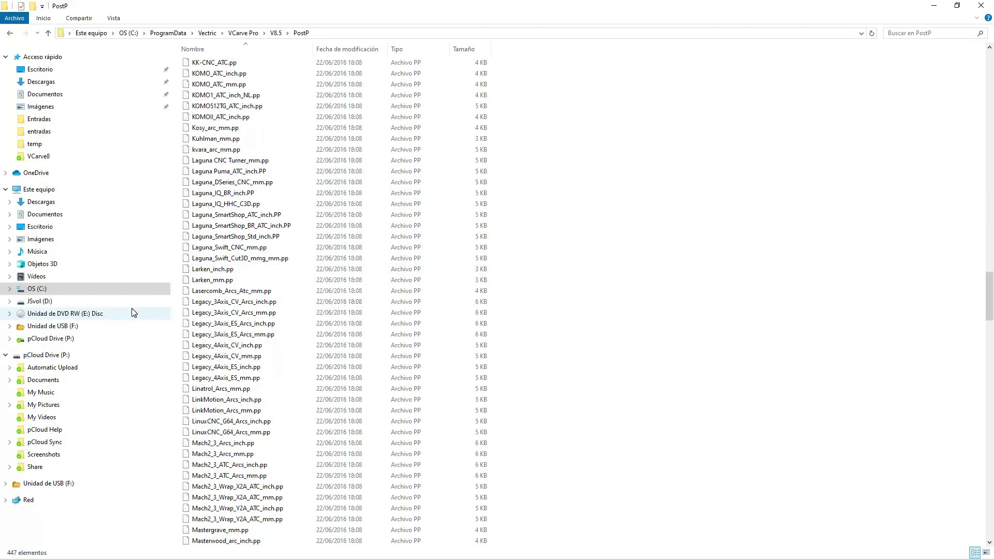
pyautogui.moveTo(988, 285); pyautogui.dragTo(988, 57)
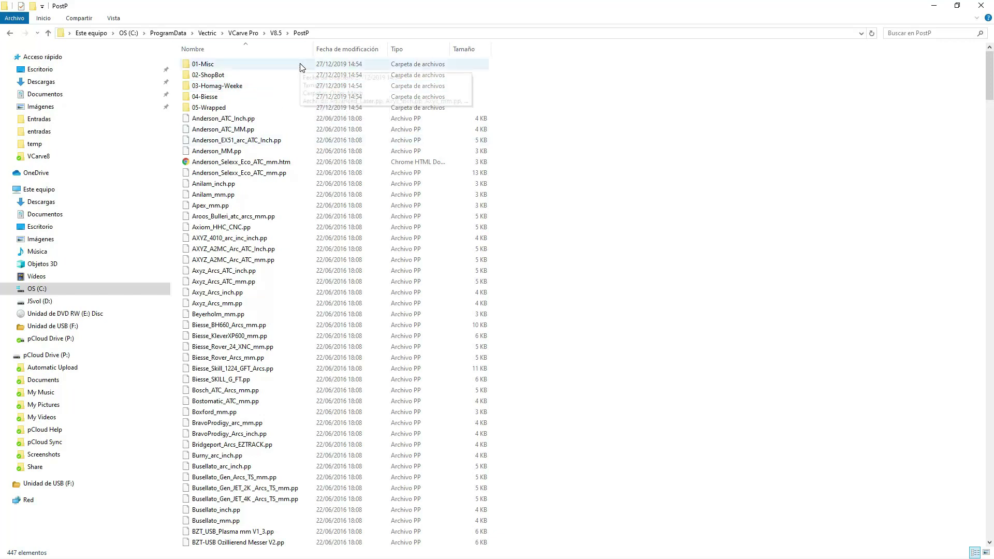
# Select all files in PostP from Anderson_ATC_Inch.pp through Zorbas_mm.pp, leaving out the subfolders.
pyautogui.moveTo(302, 67)
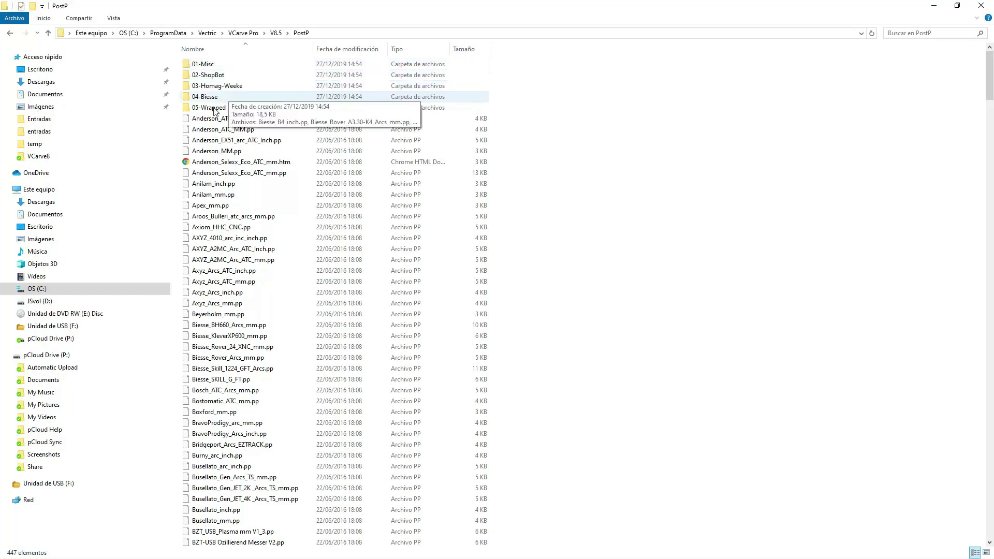
pyautogui.click(254, 119)
pyautogui.moveTo(990, 77); pyautogui.dragTo(989, 514)
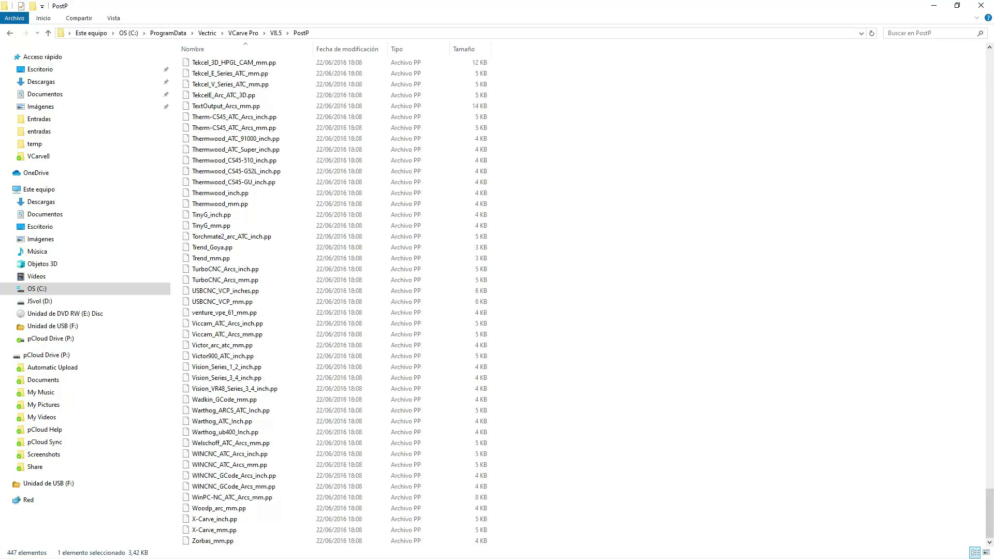
pyautogui.keyDown('shift'); pyautogui.click(209, 541); pyautogui.keyUp('shift')
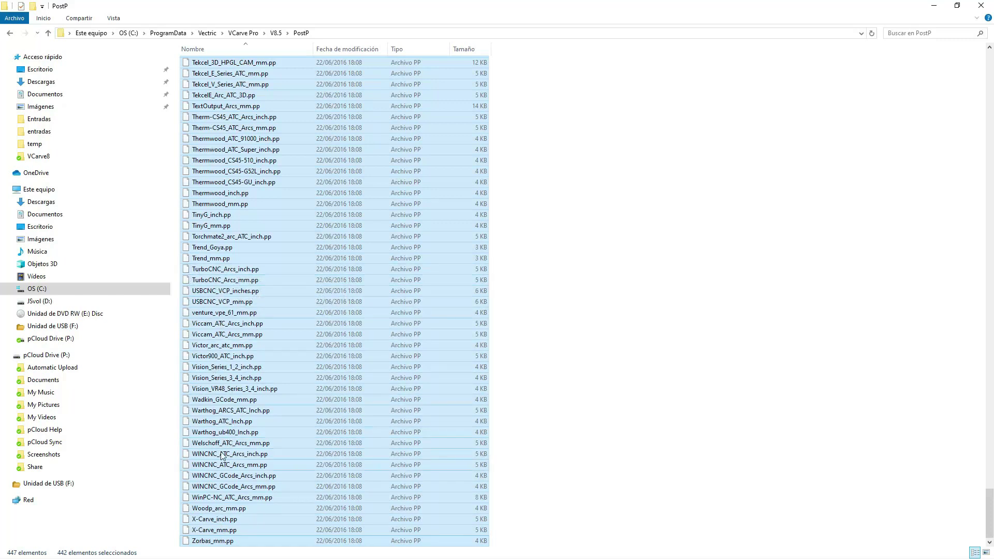
# Exclude Mach2_3_Arcs_mm.pp from the selected post processor files, keeping the other files selected.
pyautogui.scroll(1, 231, 156)
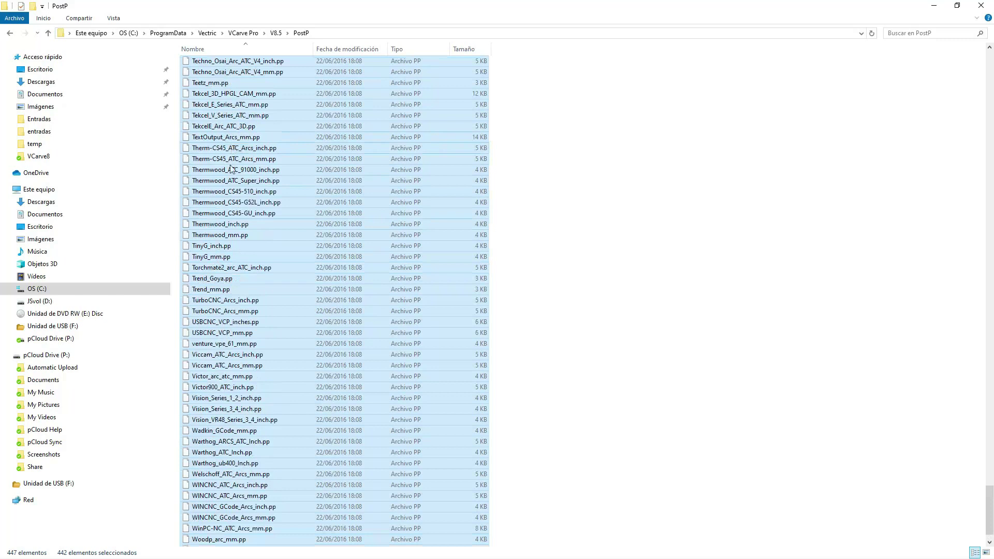
pyautogui.scroll(1, 232, 193)
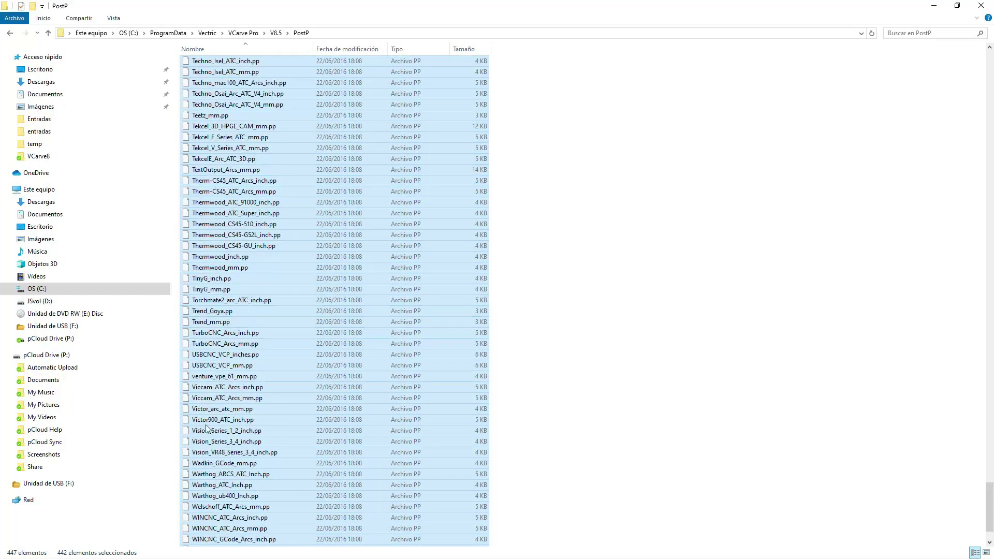
pyautogui.scroll(1, 223, 303)
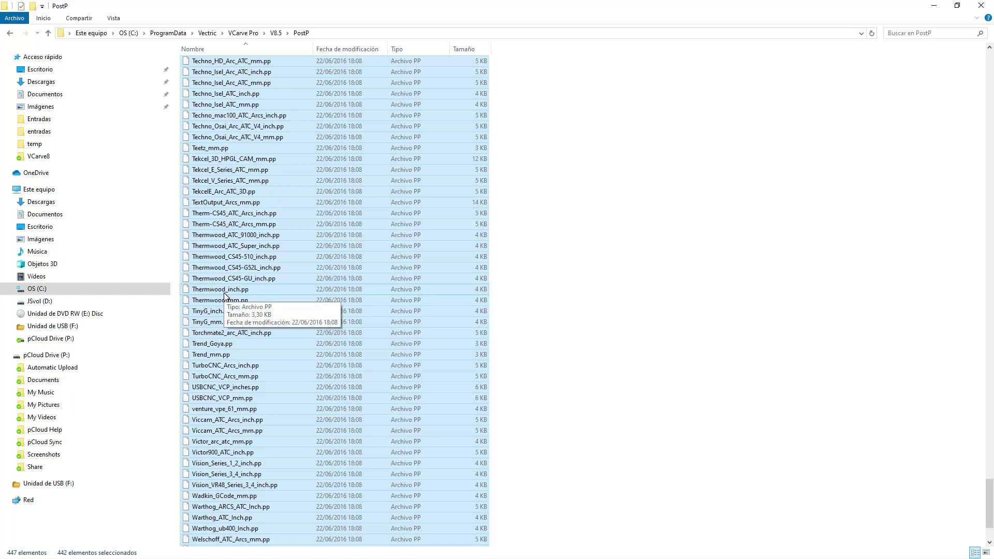
pyautogui.scroll(2, 231, 326)
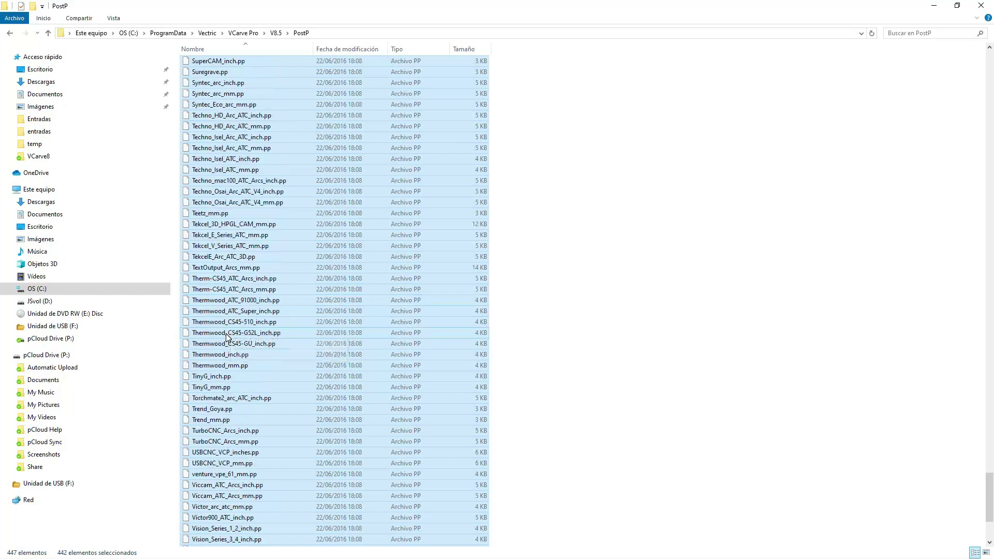
pyautogui.scroll(3, 227, 336)
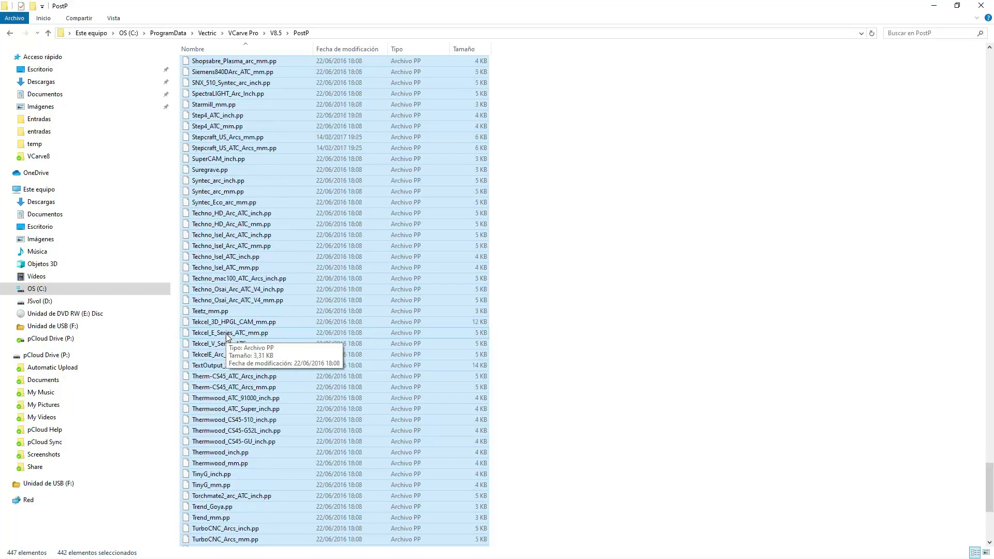
pyautogui.scroll(2, 226, 336)
pyautogui.scroll(8, 226, 337)
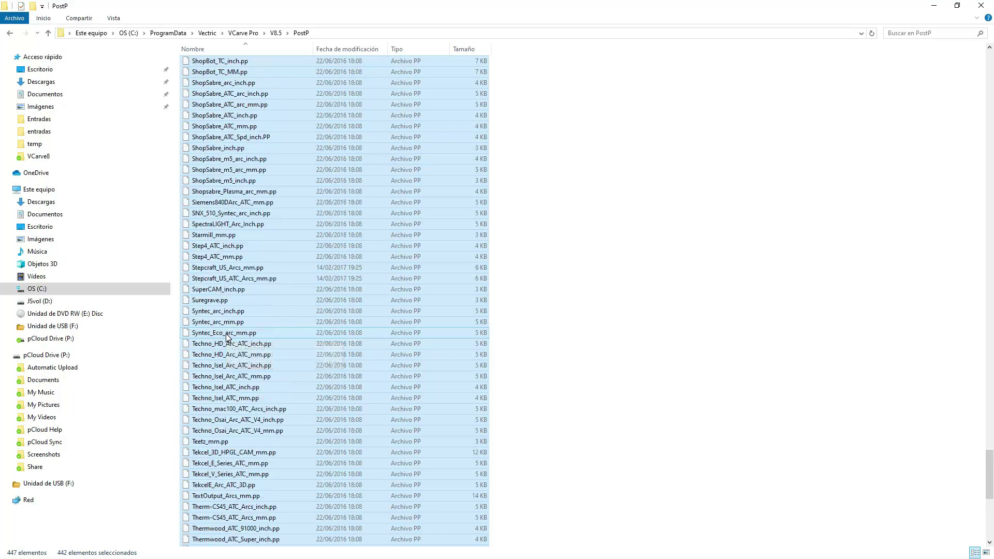
pyautogui.scroll(5, 241, 228)
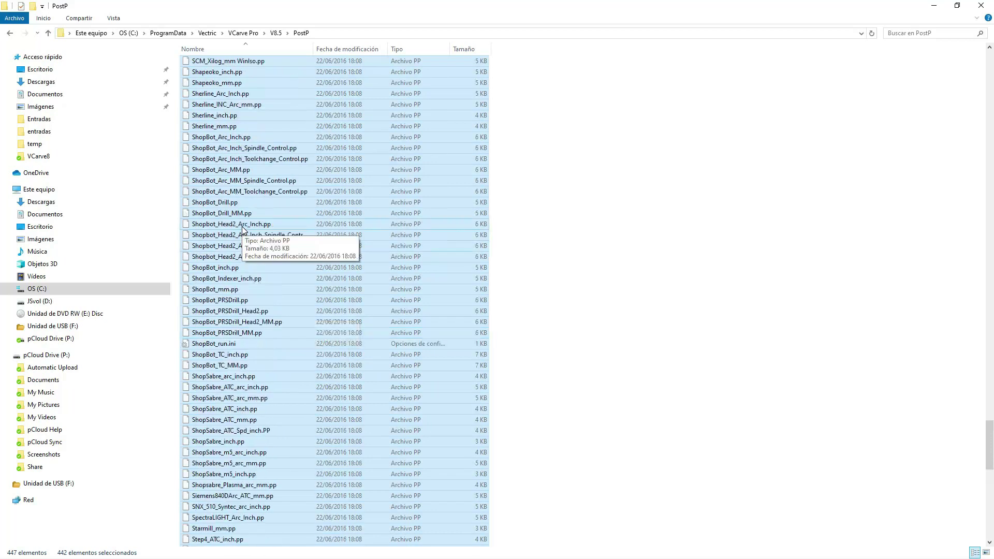
pyautogui.scroll(2, 194, 294)
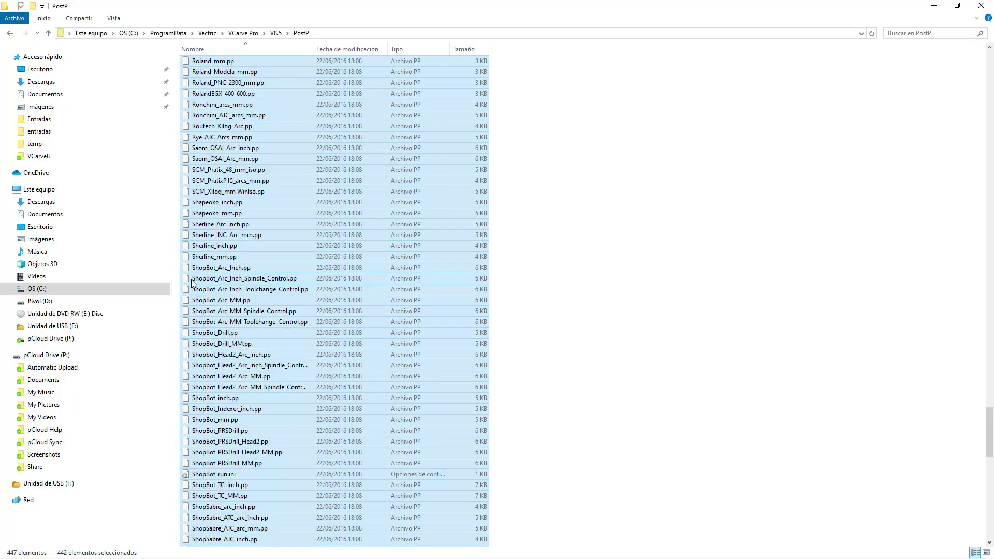
pyautogui.scroll(7, 202, 280)
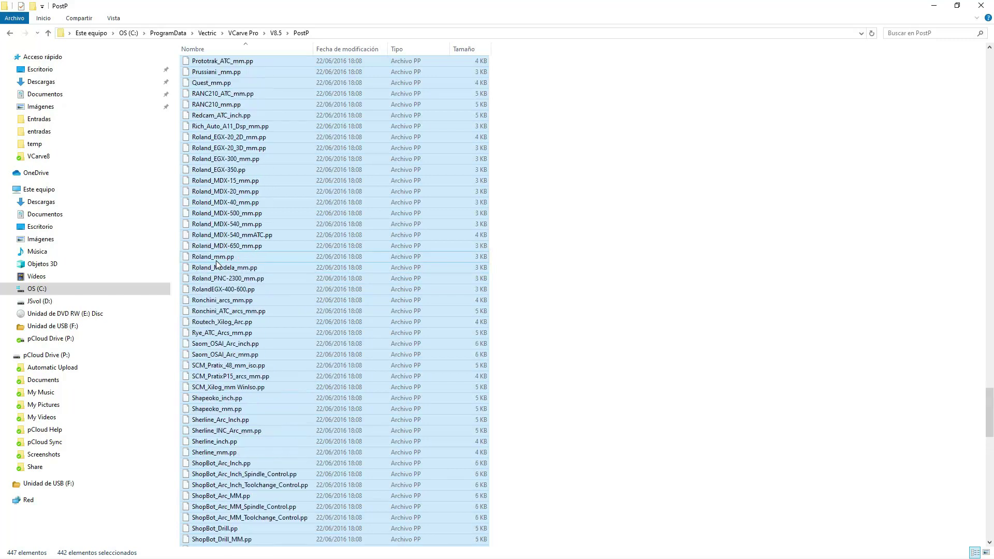
pyautogui.scroll(7, 217, 263)
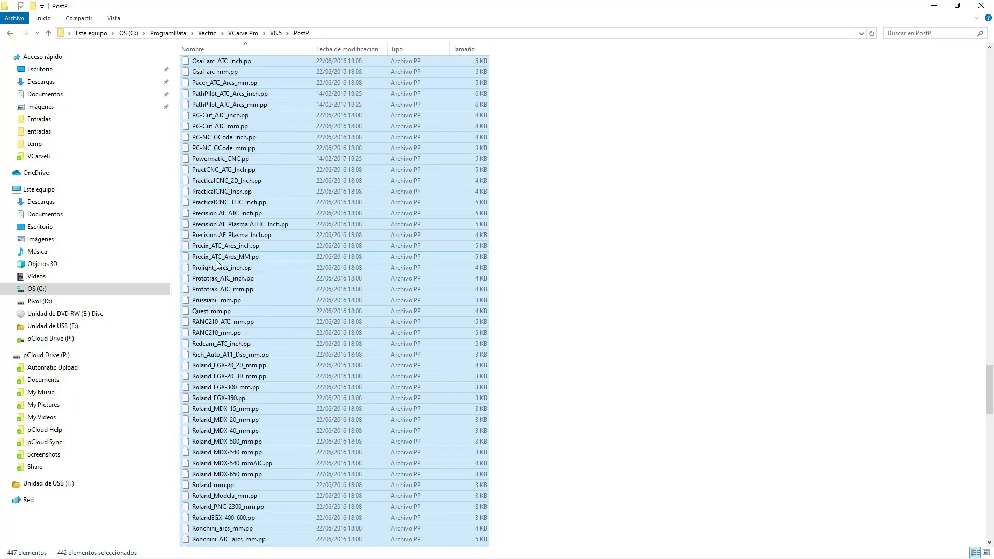
pyautogui.scroll(7, 217, 263)
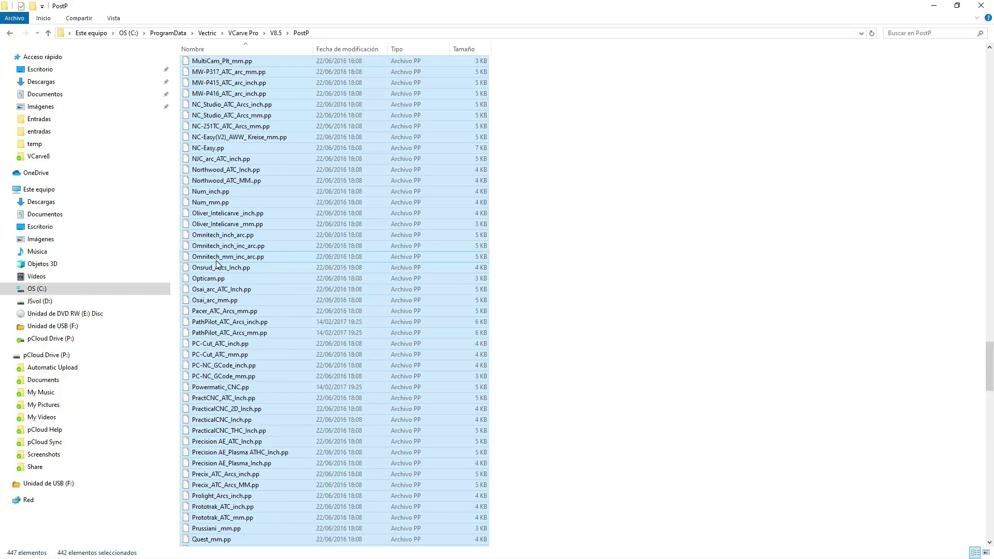
pyautogui.scroll(4, 217, 264)
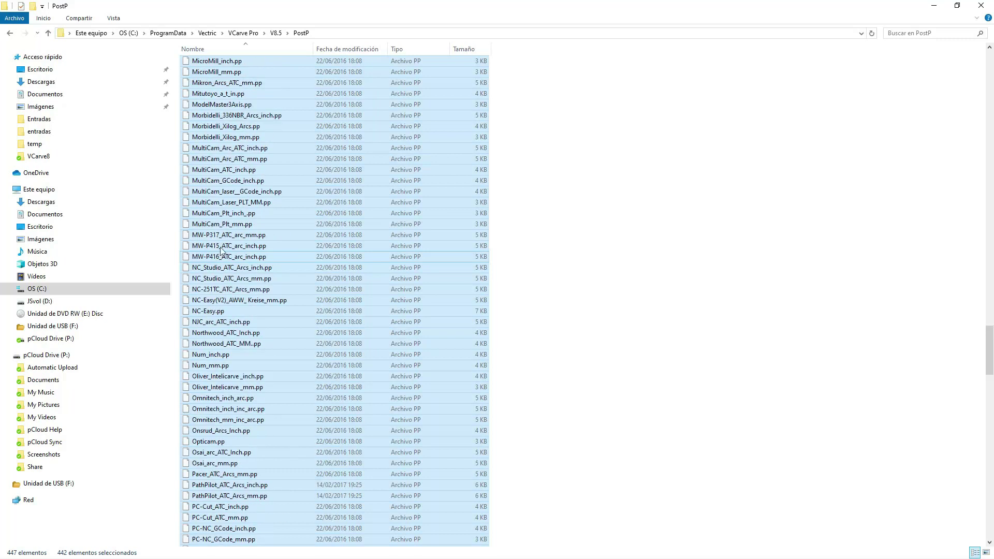
pyautogui.scroll(5, 216, 160)
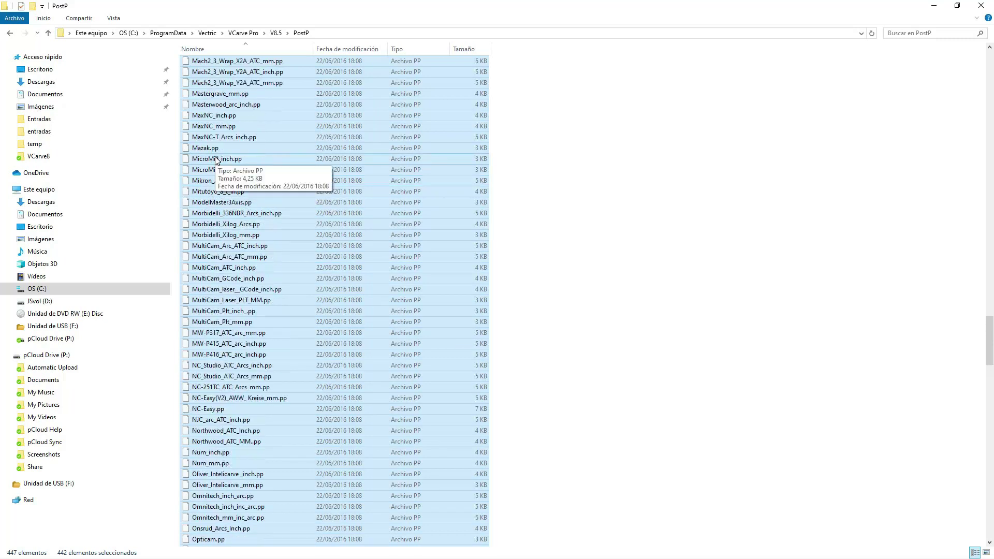
pyautogui.scroll(1, 216, 159)
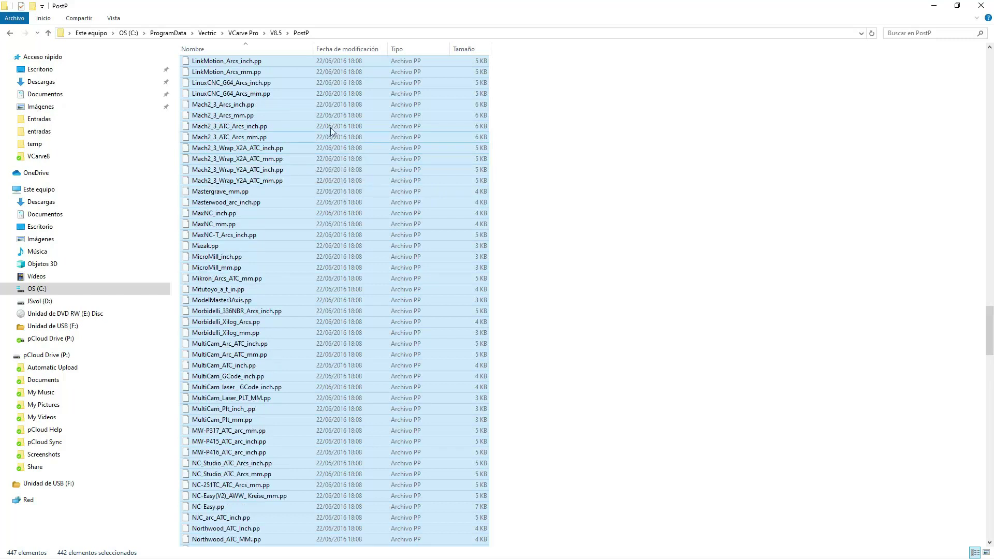
pyautogui.keyDown('ctrl'); pyautogui.click(206, 116); pyautogui.keyUp('ctrl')
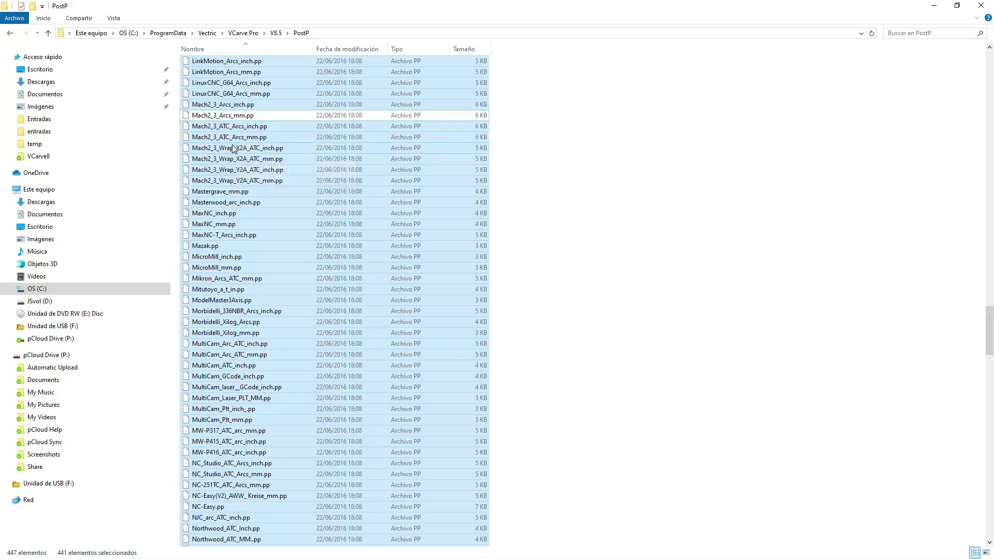
# Exclude GCode_mm.pp from the selected post processor files as well.
pyautogui.scroll(1, 236, 160)
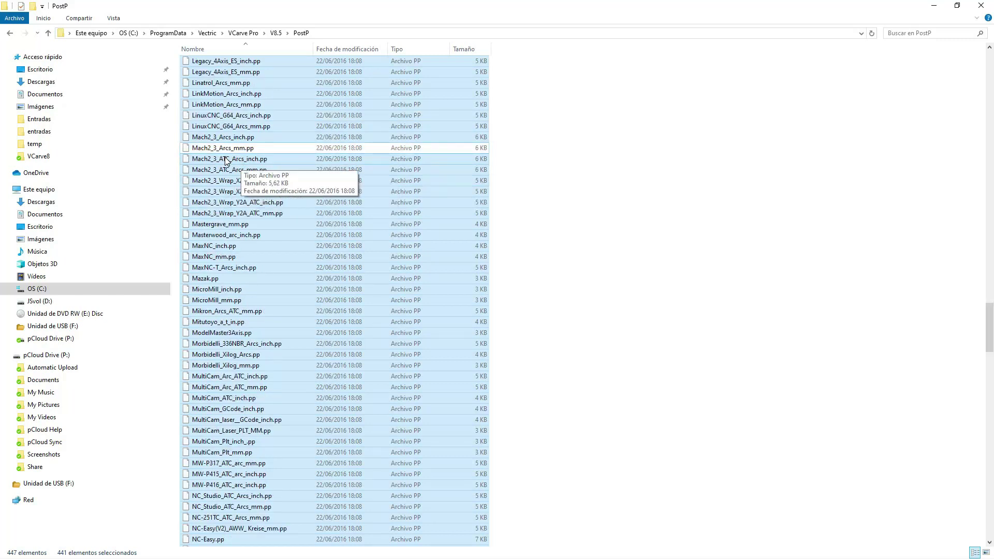
pyautogui.scroll(3, 226, 160)
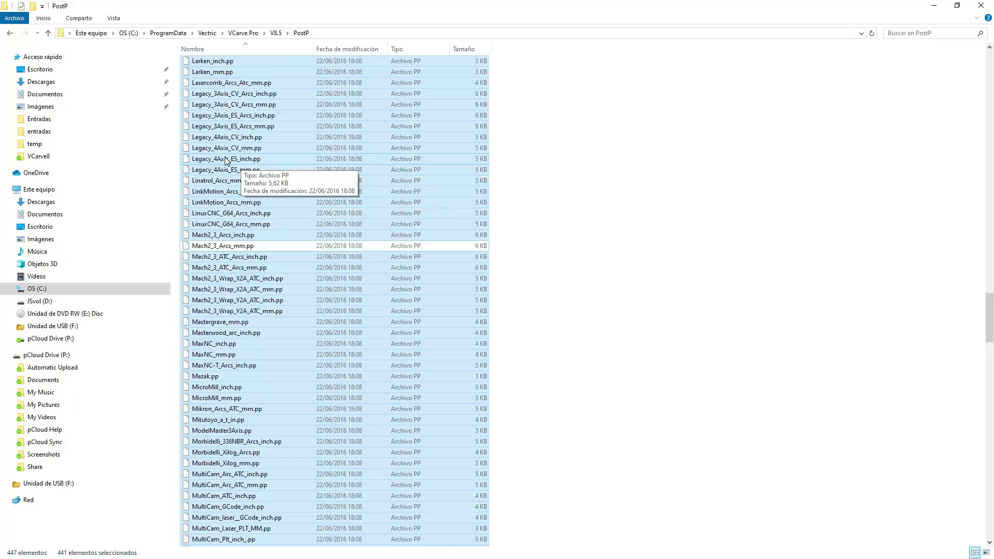
pyautogui.scroll(3, 226, 160)
pyautogui.scroll(3, 226, 292)
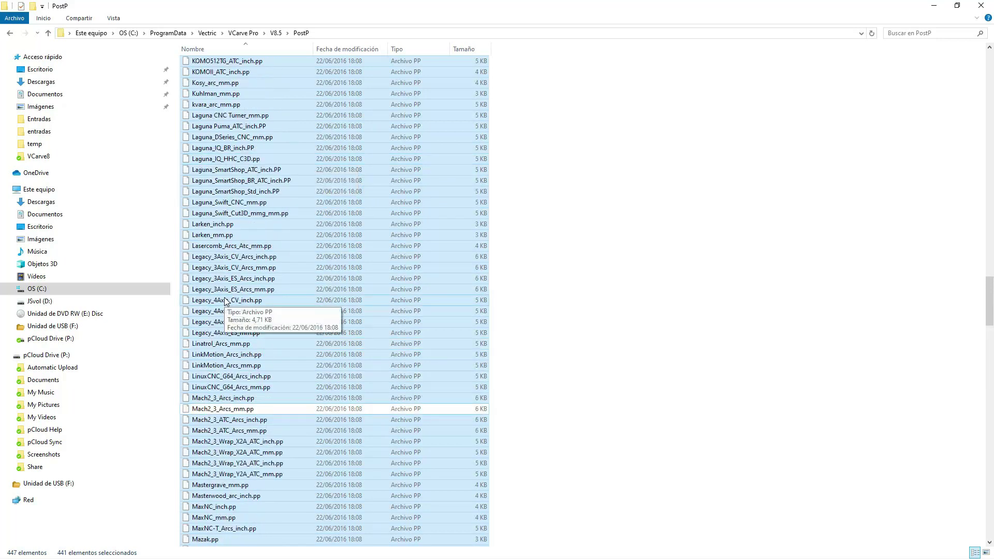
pyautogui.scroll(8, 227, 290)
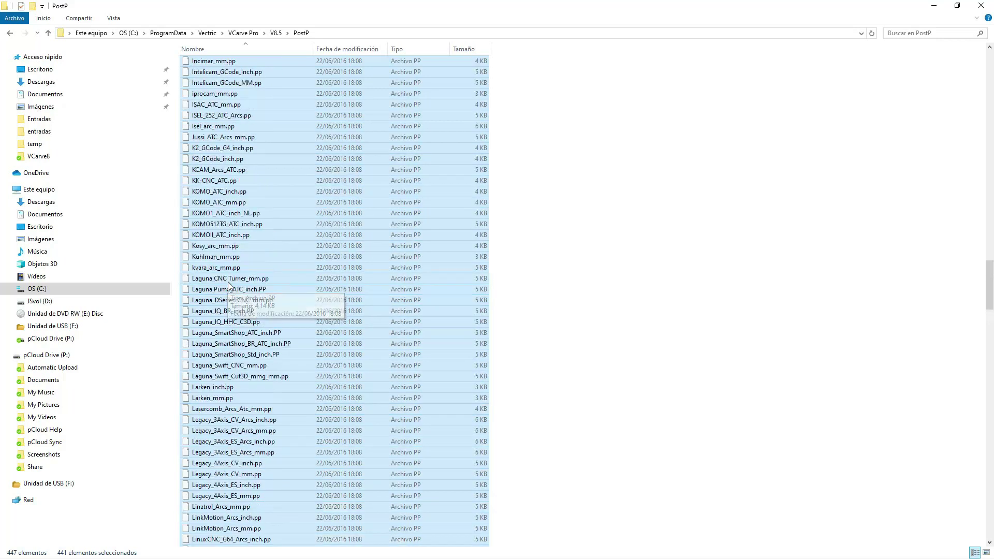
pyautogui.scroll(3, 228, 282)
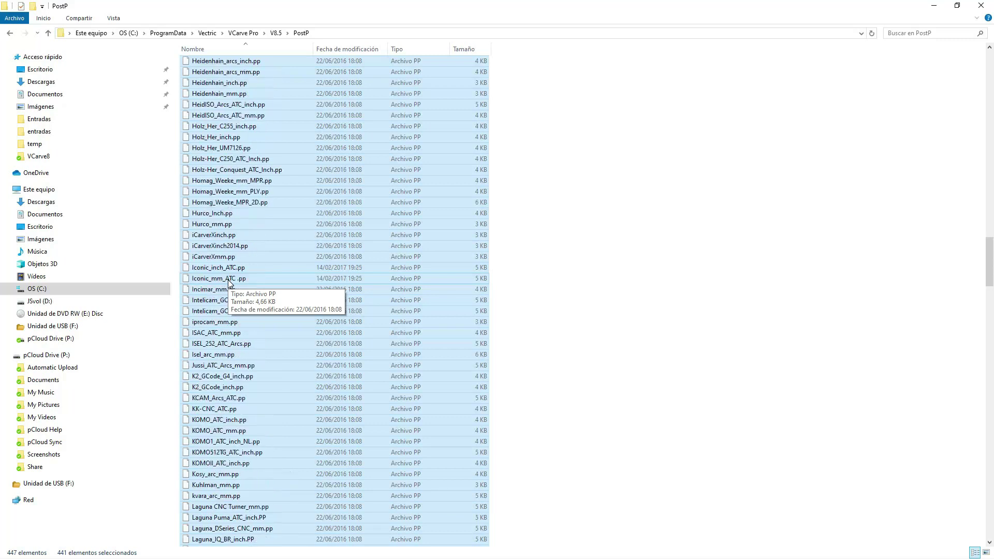
pyautogui.scroll(7, 228, 282)
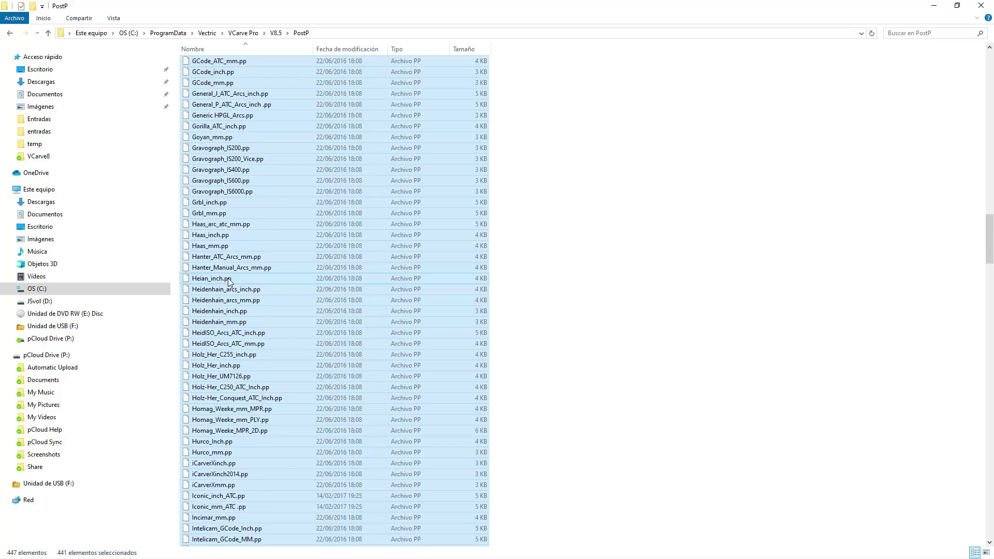
pyautogui.scroll(2, 216, 273)
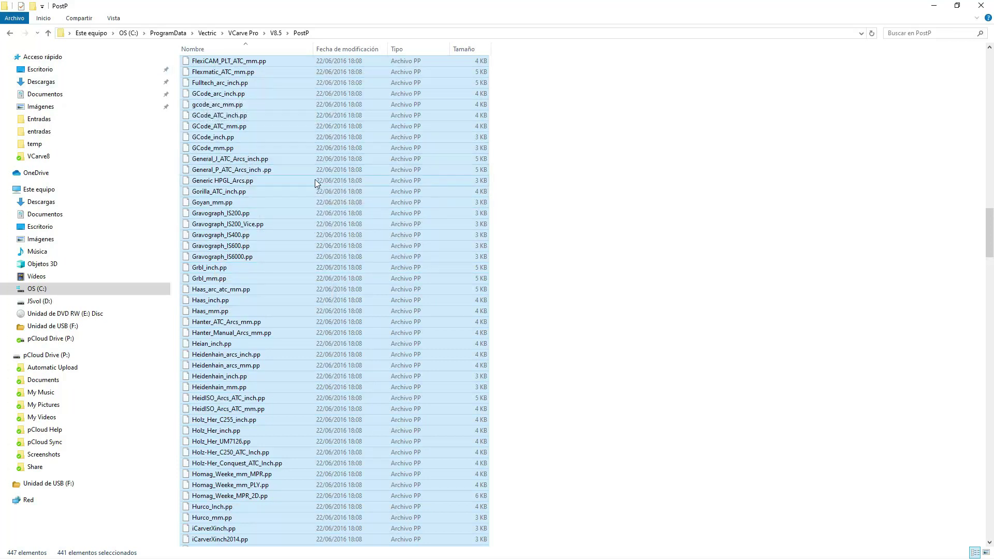
pyautogui.keyDown('ctrl'); pyautogui.click(213, 149); pyautogui.keyUp('ctrl')
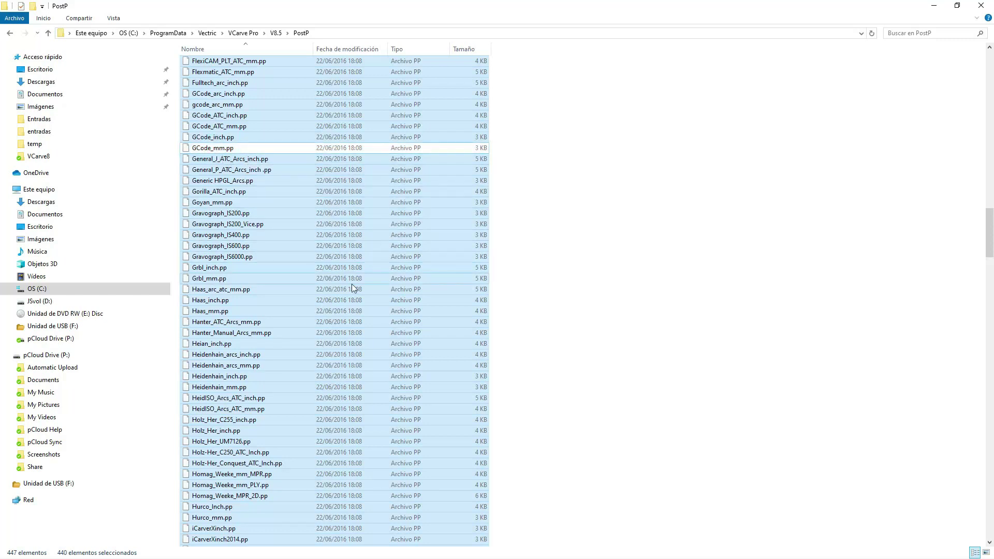
# Remove CeNeCe_C5(mm).pp from the selection of post processor files.
pyautogui.scroll(1, 312, 312)
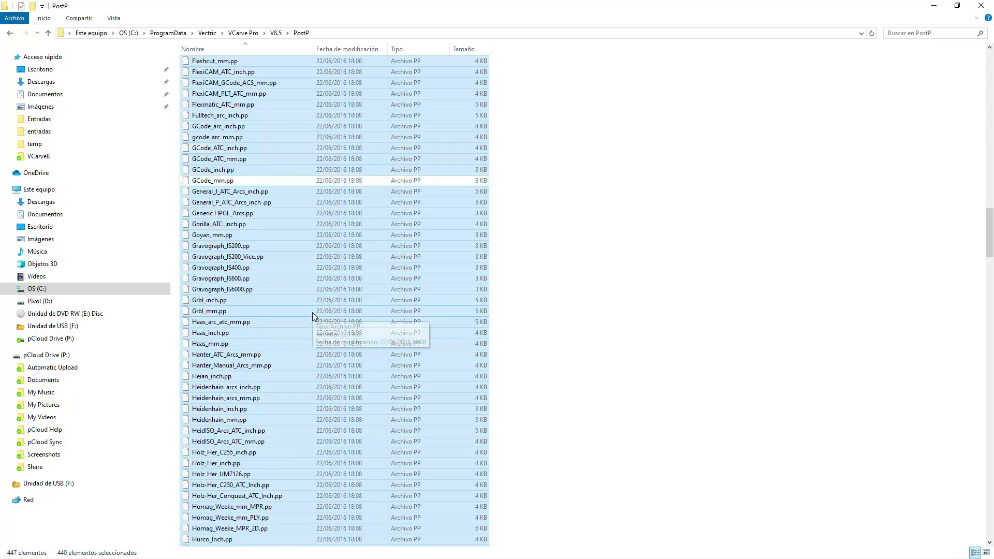
pyautogui.scroll(7, 220, 202)
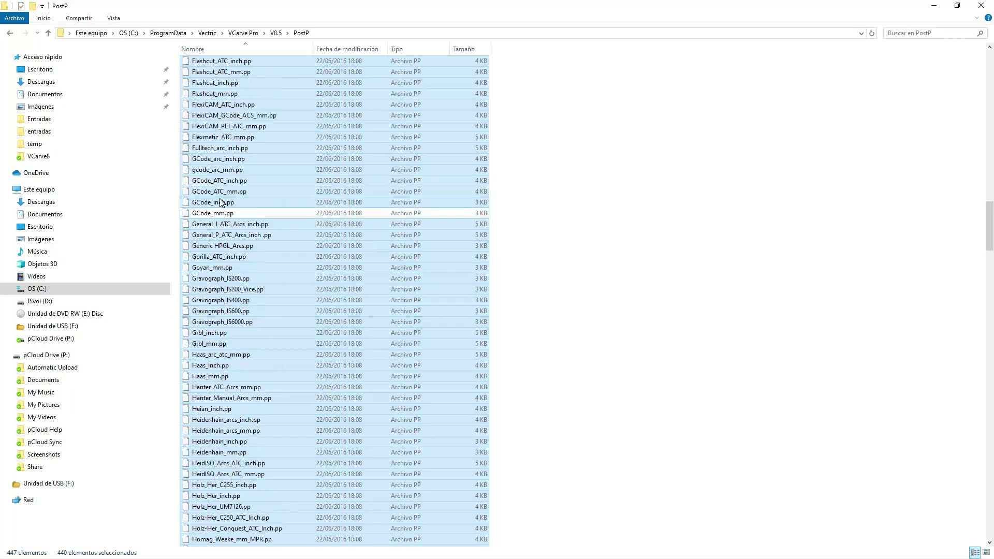
pyautogui.scroll(8, 257, 237)
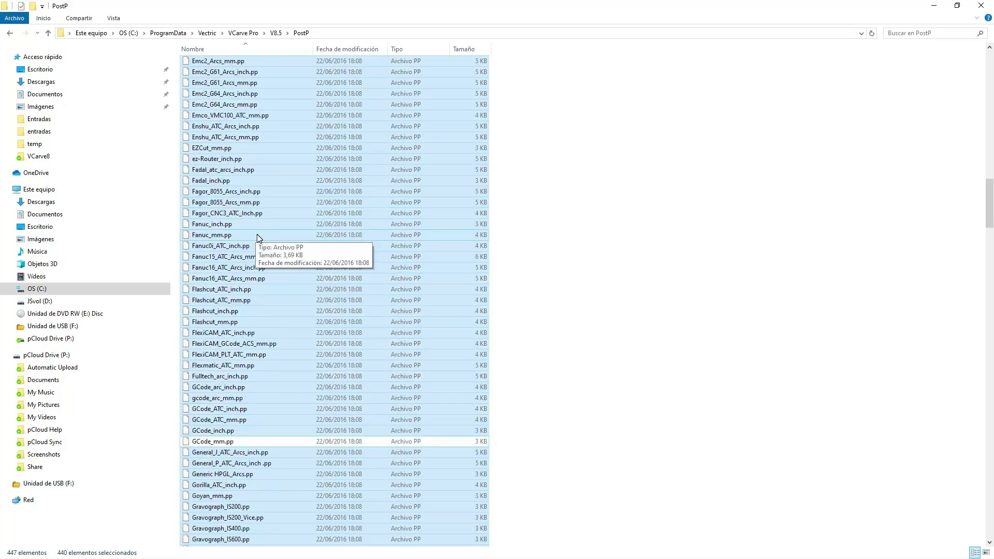
pyautogui.scroll(7, 255, 235)
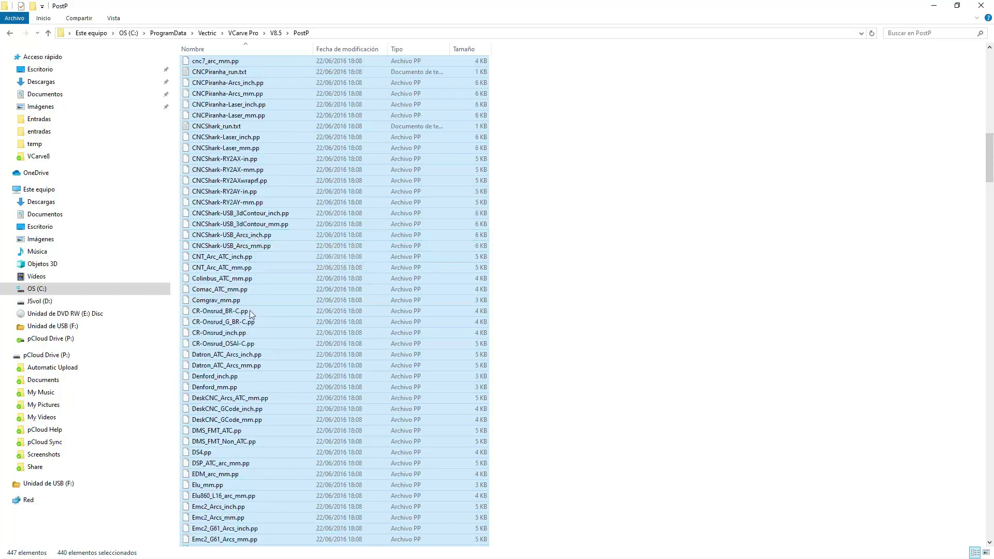
pyautogui.scroll(4, 210, 253)
pyautogui.scroll(3, 210, 252)
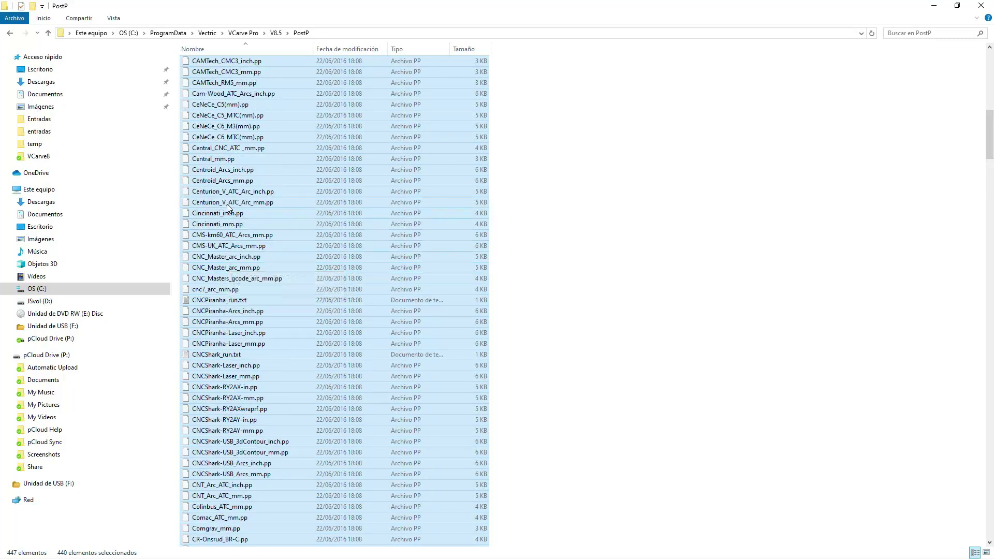
pyautogui.scroll(1, 228, 253)
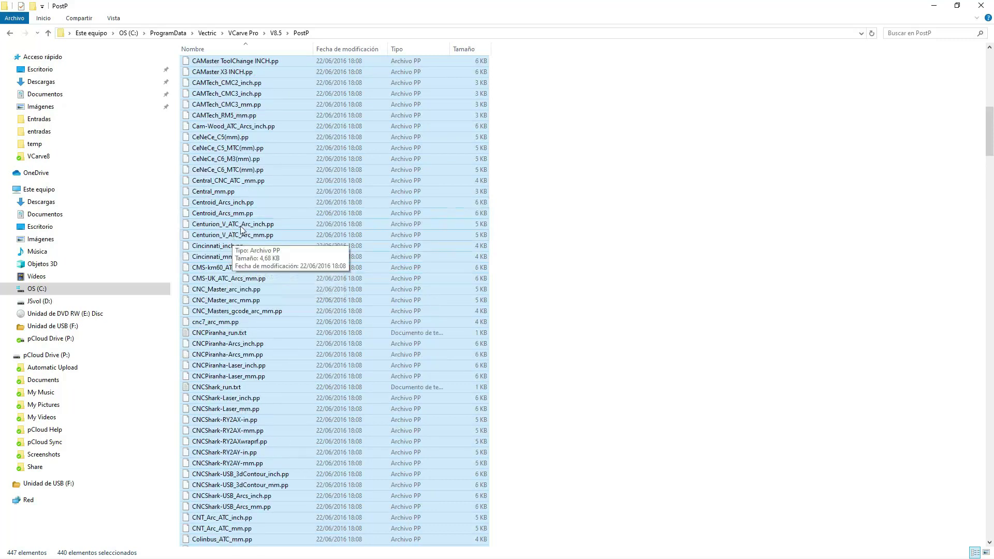
pyautogui.keyDown('ctrl'); pyautogui.click(235, 139); pyautogui.keyUp('ctrl')
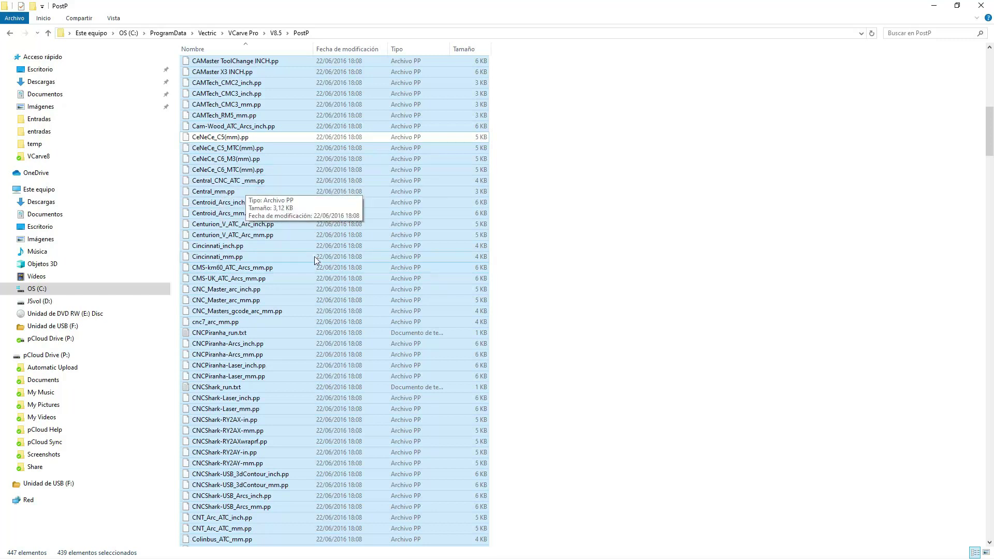
# Cut all the files still selected in the PostP folder.
pyautogui.scroll(3, 304, 247)
pyautogui.scroll(2, 303, 247)
pyautogui.scroll(8, 303, 247)
pyautogui.scroll(4, 265, 236)
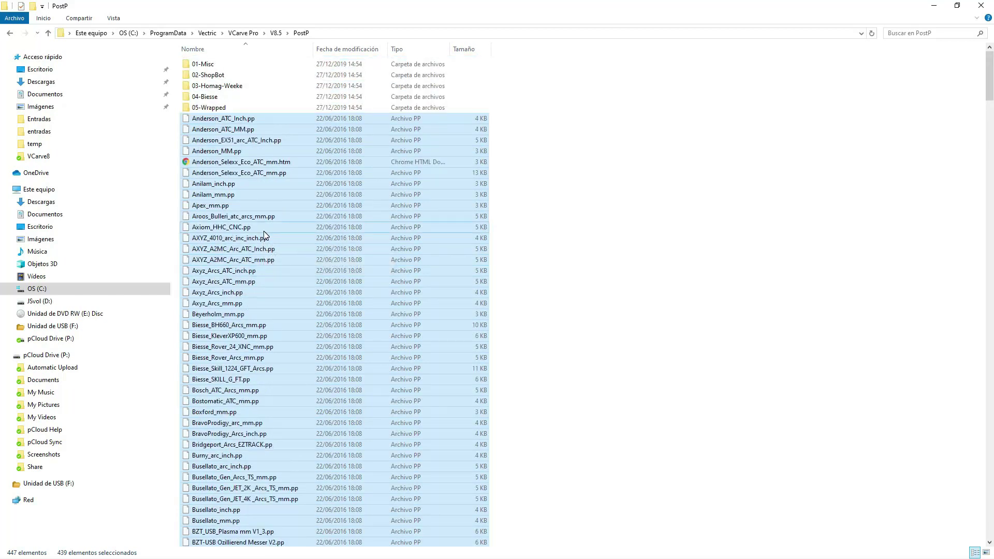
pyautogui.rightClick(206, 123)
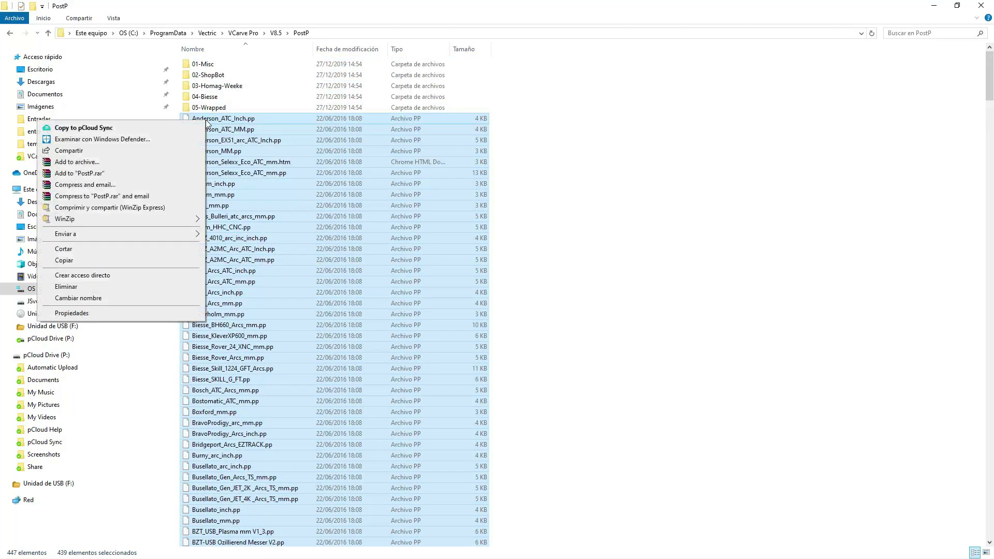
pyautogui.click(96, 249)
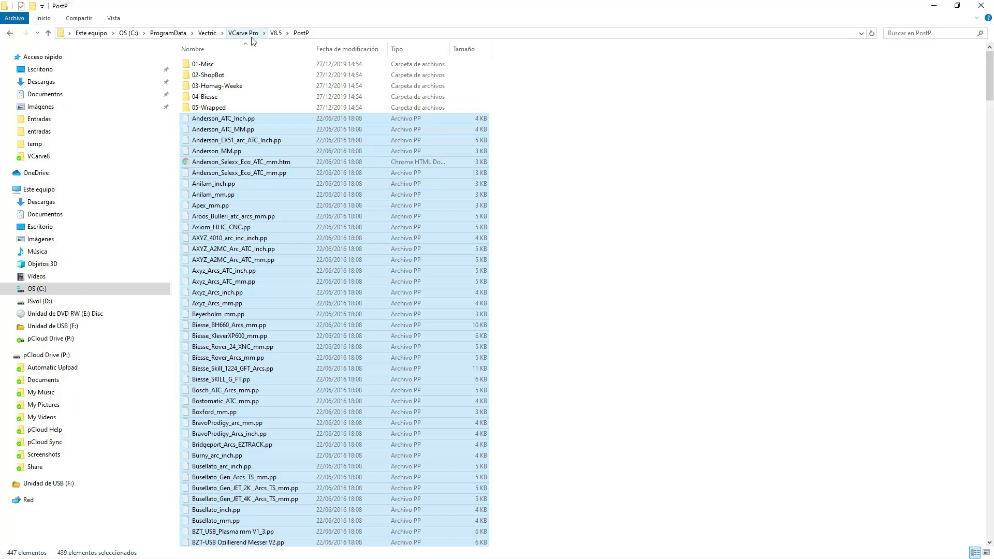
# Create a folder named PP_salvo in the temp folder on drive D and open it.
pyautogui.click(38, 144)
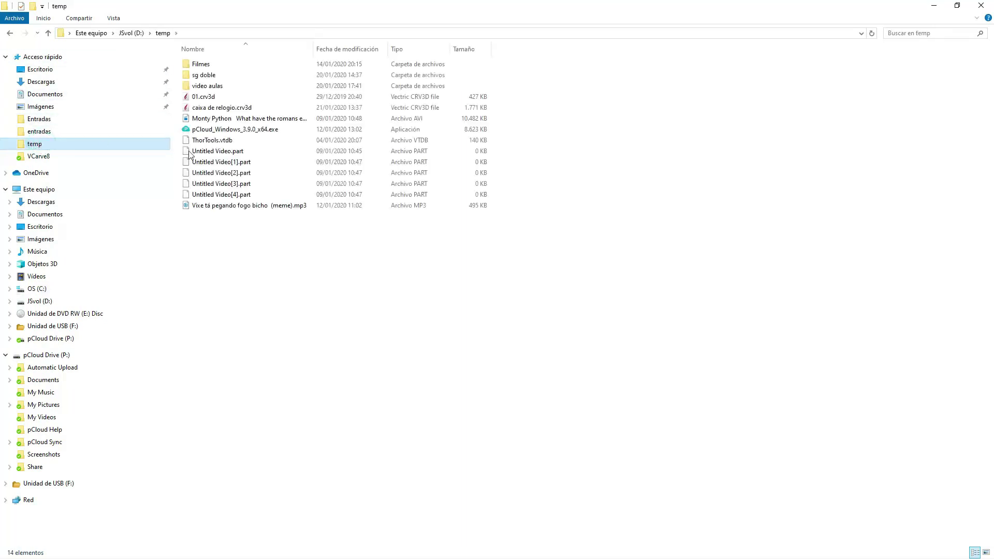
pyautogui.rightClick(215, 269)
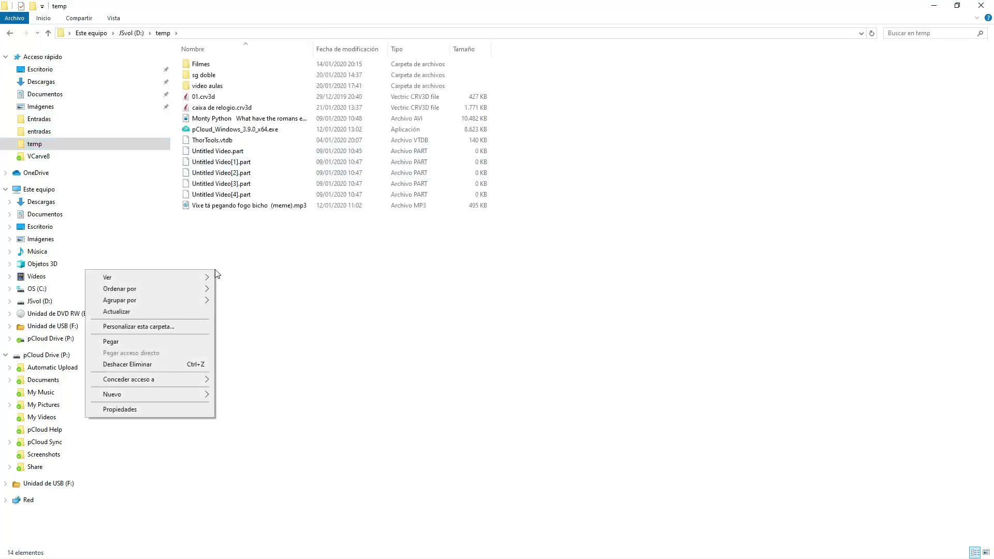
pyautogui.moveTo(183, 398)
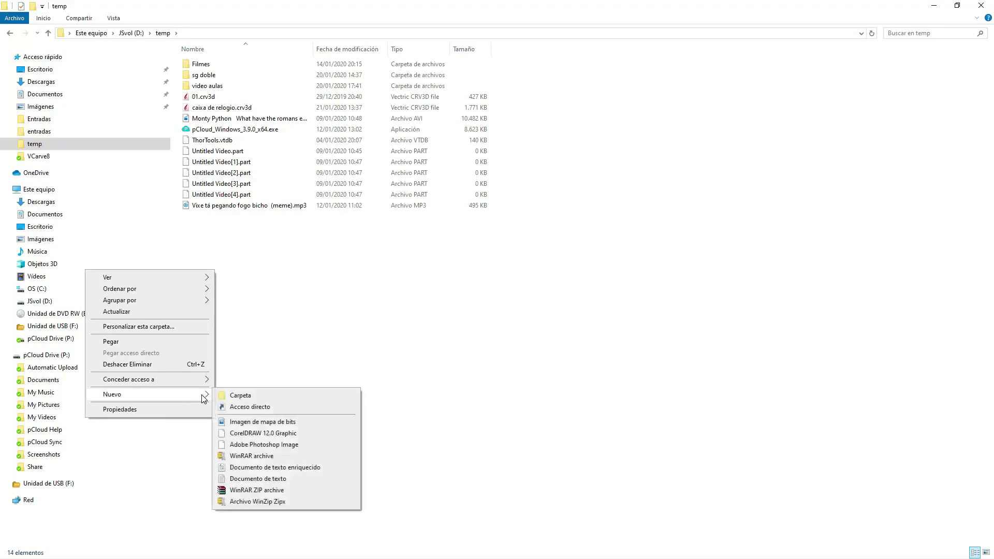
pyautogui.click(254, 397)
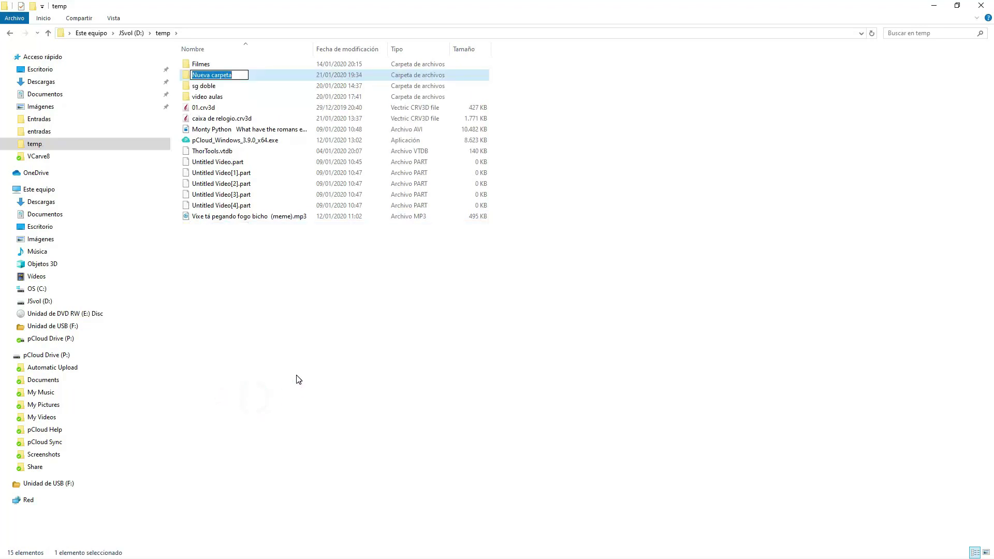
pyautogui.write('PP_sa')
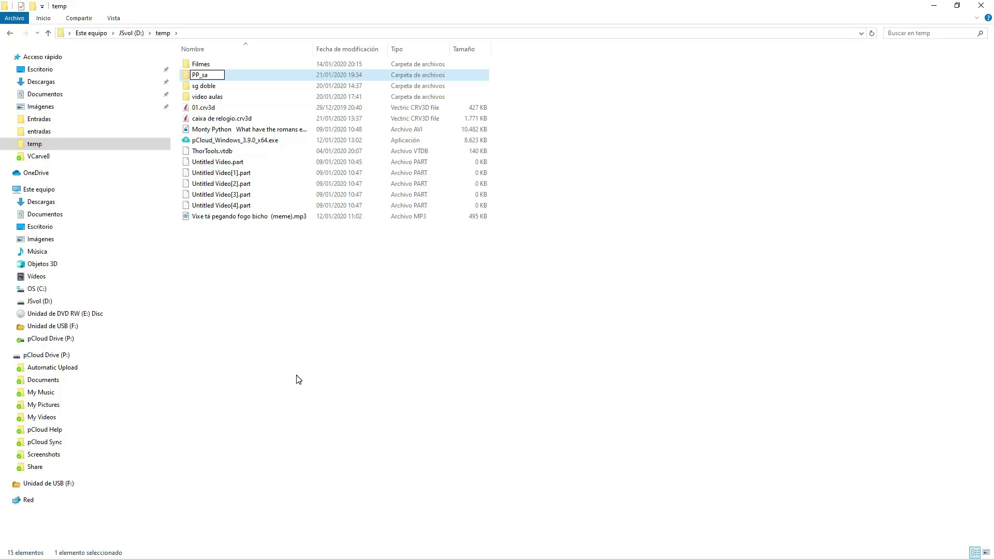
pyautogui.write('lvo')
pyautogui.press('Return')
pyautogui.press('Return')
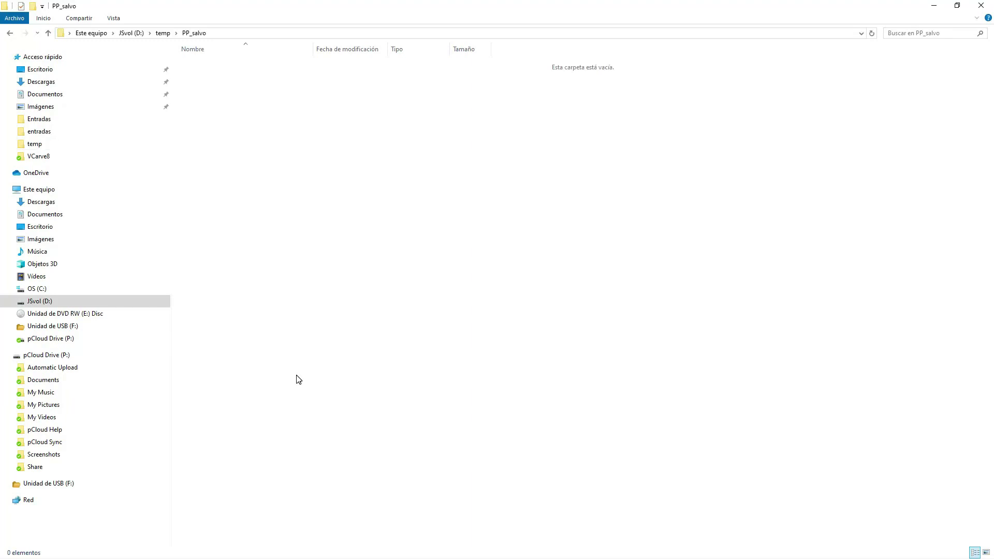
# Paste the cut post processor files into PP_salvo and return to VCarve Pro's PostP folder.
pyautogui.hotkey('ctrl', 'v')
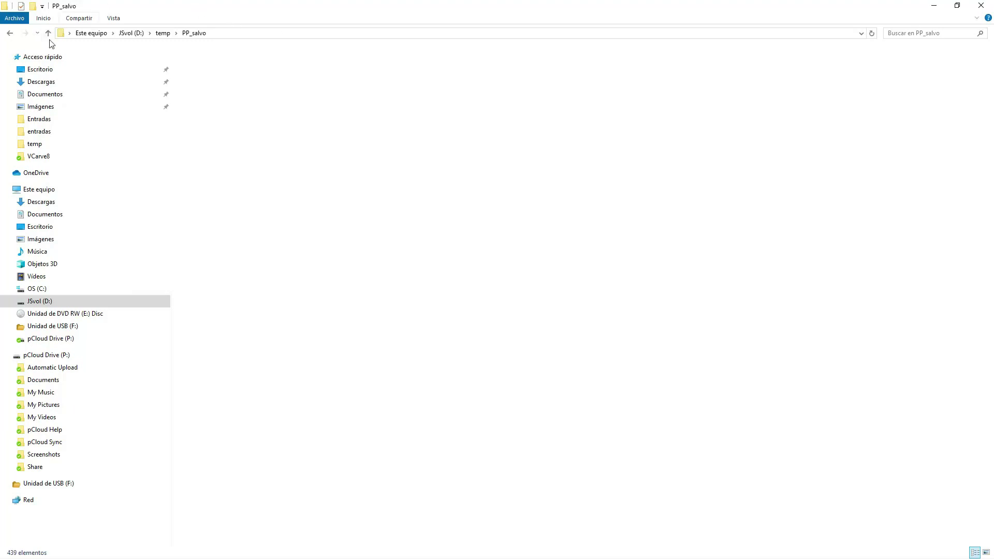
pyautogui.click(10, 34)
pyautogui.click(10, 34)
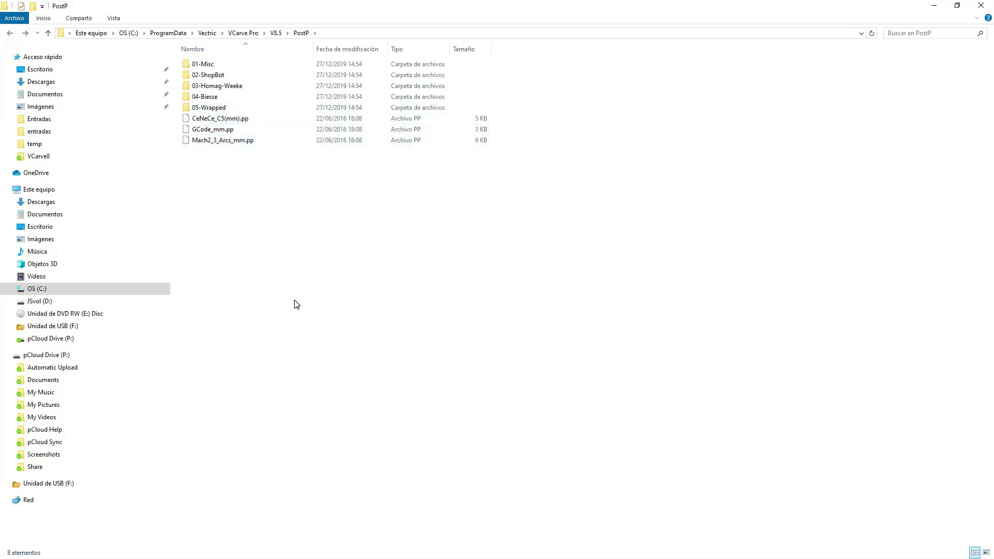
# Switch to VCarve Pro, look at its post processor list, and close the program with the changes to entradas saved.
pyautogui.hotkey('alt', 'Tab')
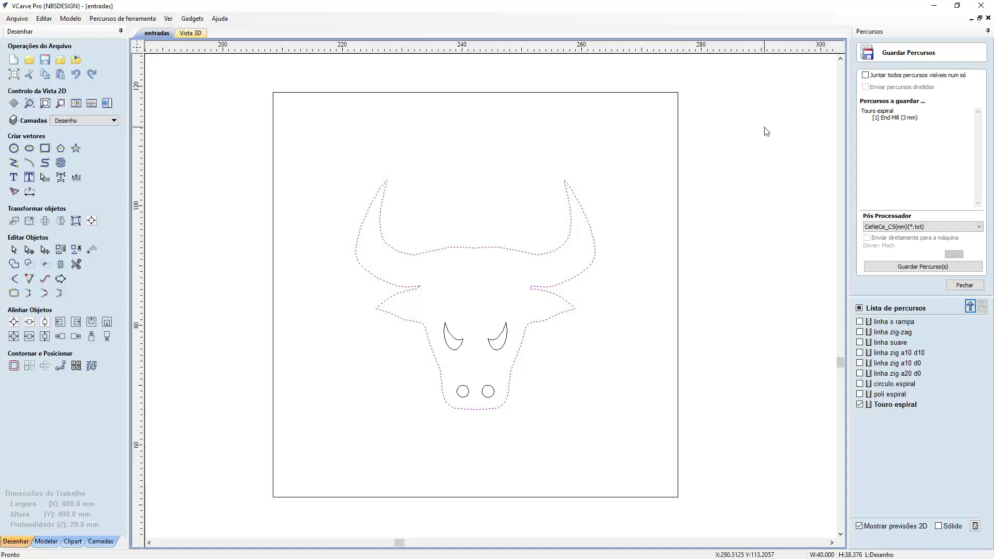
pyautogui.click(925, 226)
pyautogui.click(743, 209)
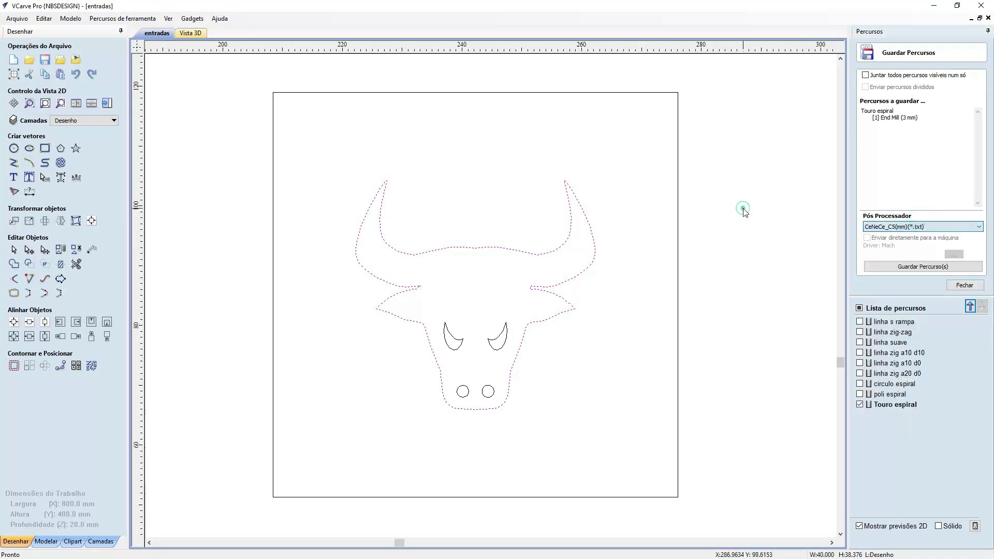
pyautogui.click(988, 5)
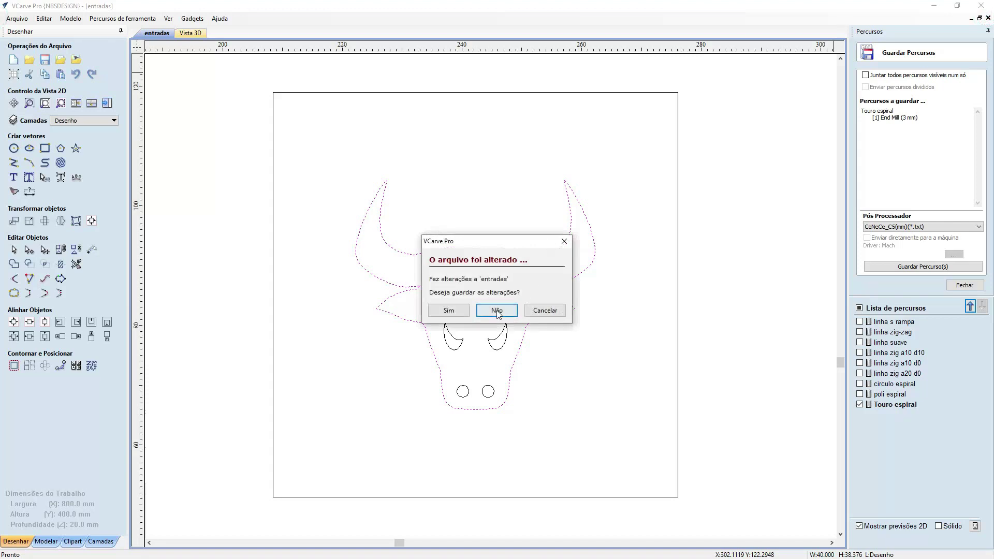
pyautogui.click(435, 309)
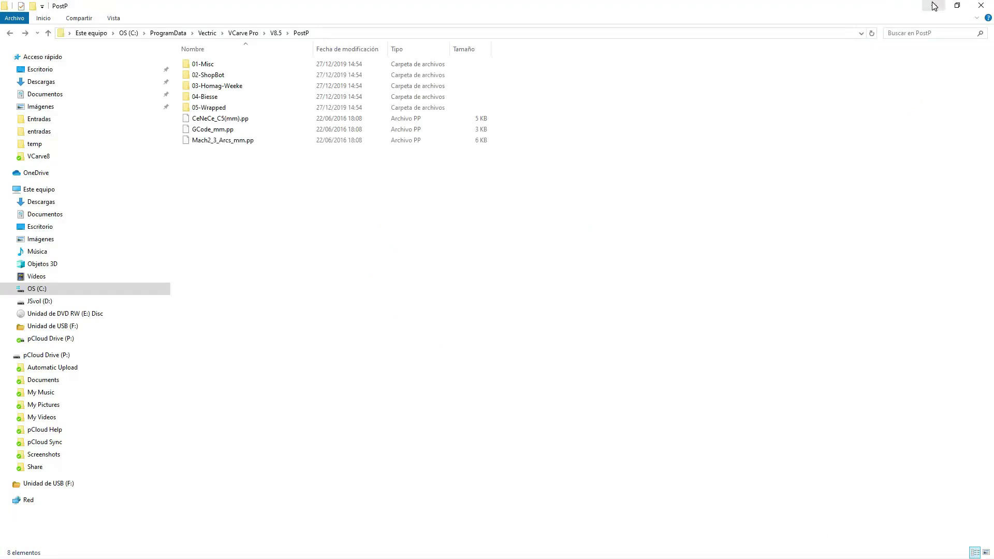
# Minimize the PostP folder window, restart VCarve Pro and reopen the most recent entradas.crv file.
pyautogui.click(934, 6)
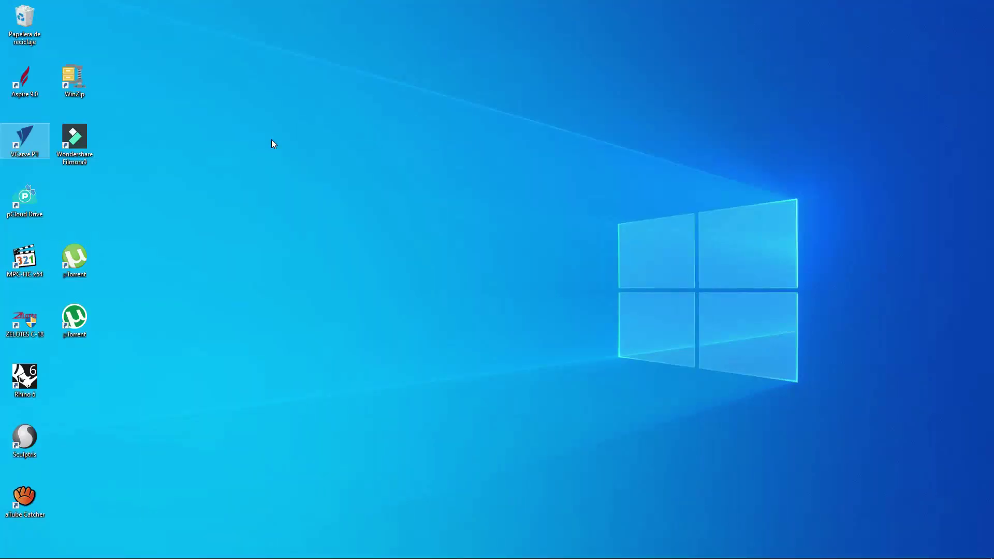
pyautogui.doubleClick(16, 148)
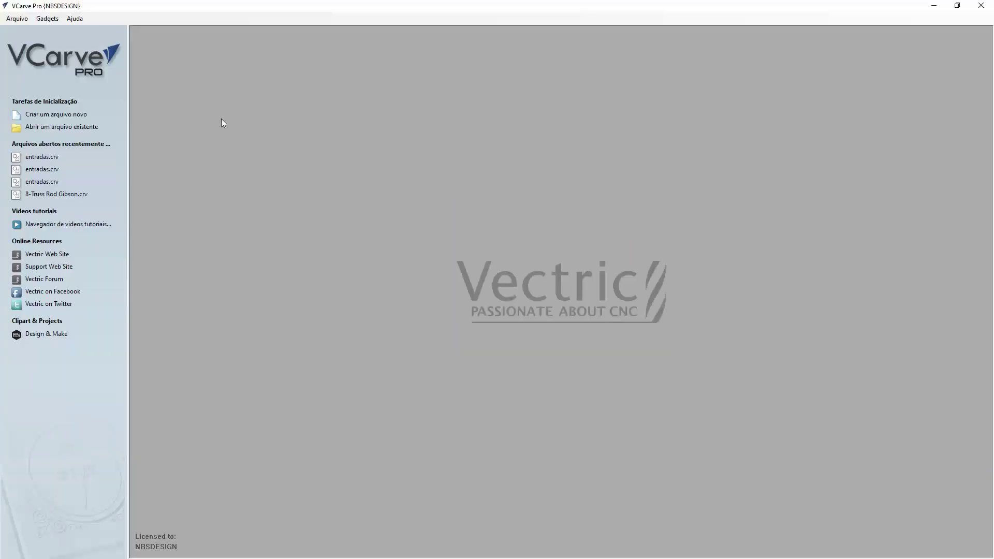
pyautogui.click(41, 156)
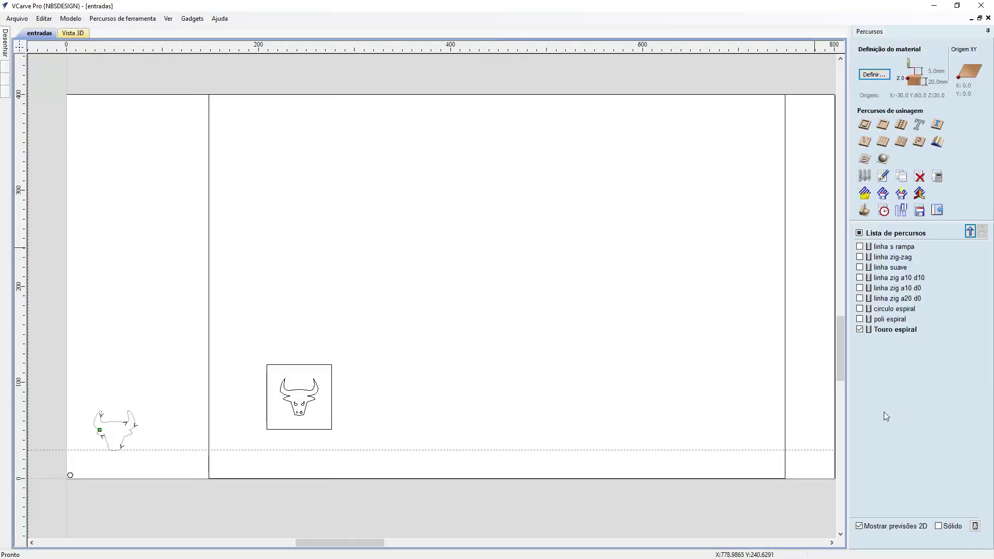
# Open the toolpath saving options and try the CeNeCe_C5(mm) (*.txt) and Mach2/3 Arcs (mm) (*.txt) post processors.
pyautogui.click(918, 209)
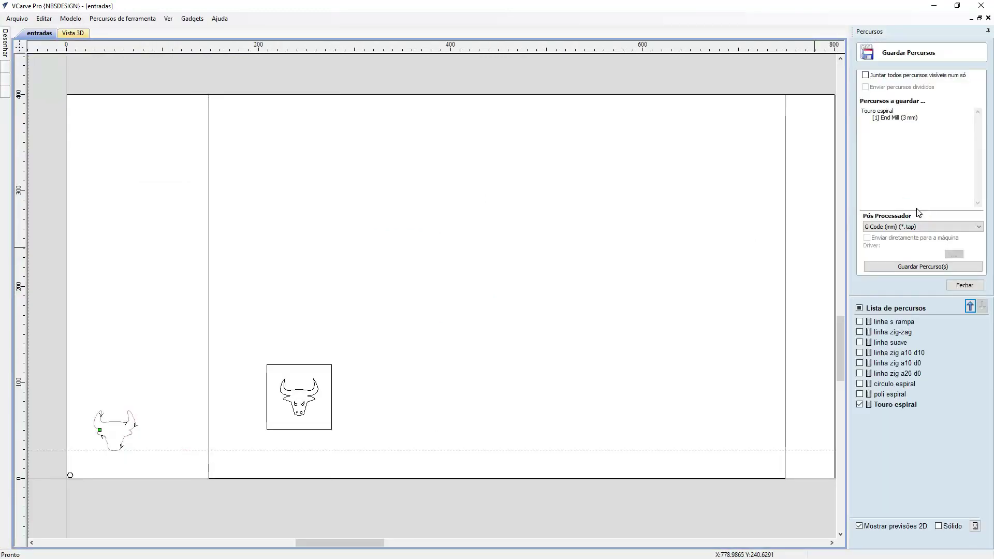
pyautogui.click(892, 228)
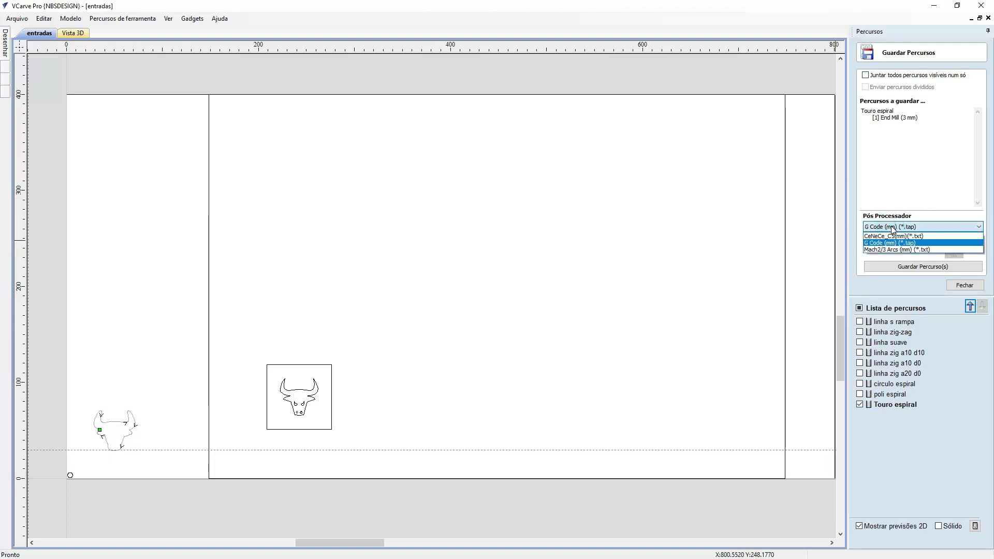
pyautogui.click(885, 236)
pyautogui.click(930, 229)
pyautogui.click(883, 250)
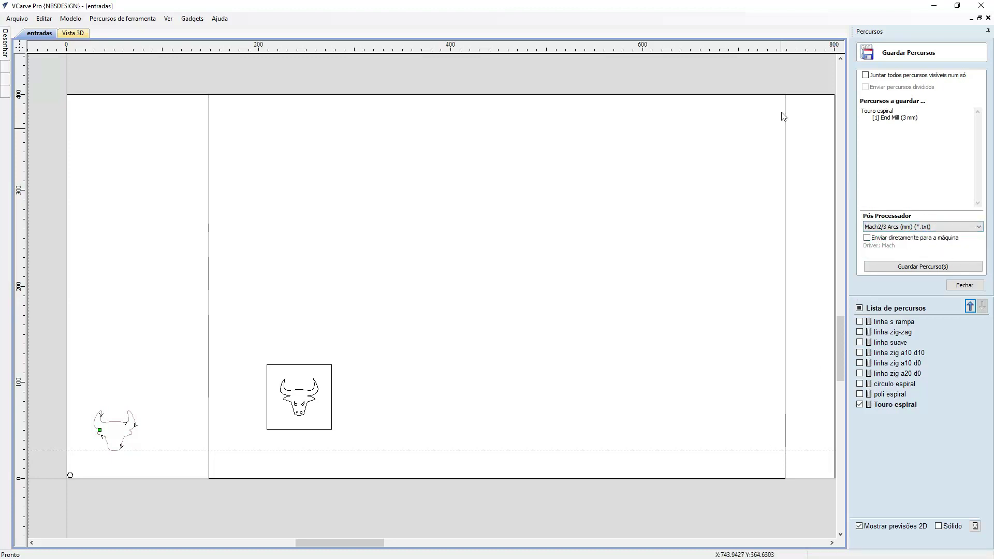
pyautogui.click(891, 226)
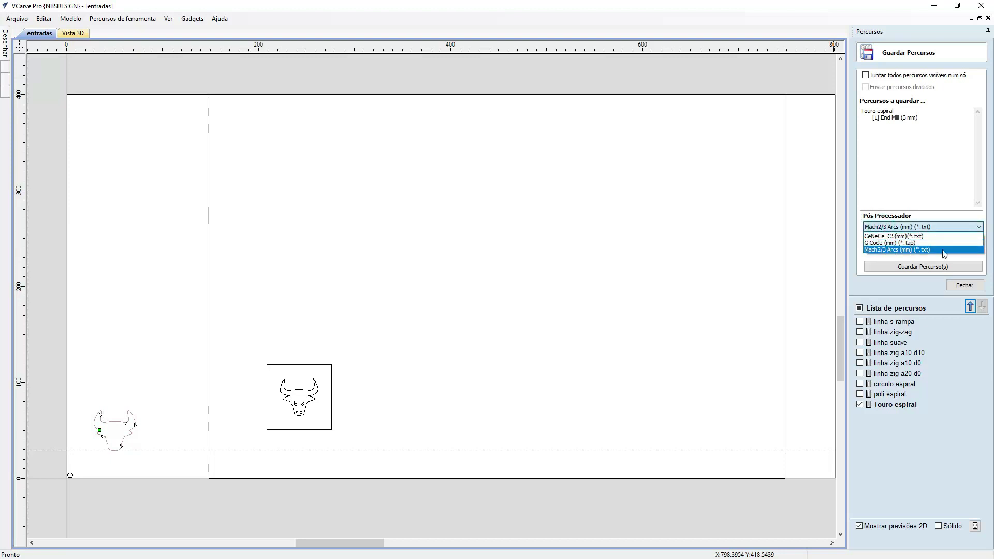
pyautogui.click(887, 251)
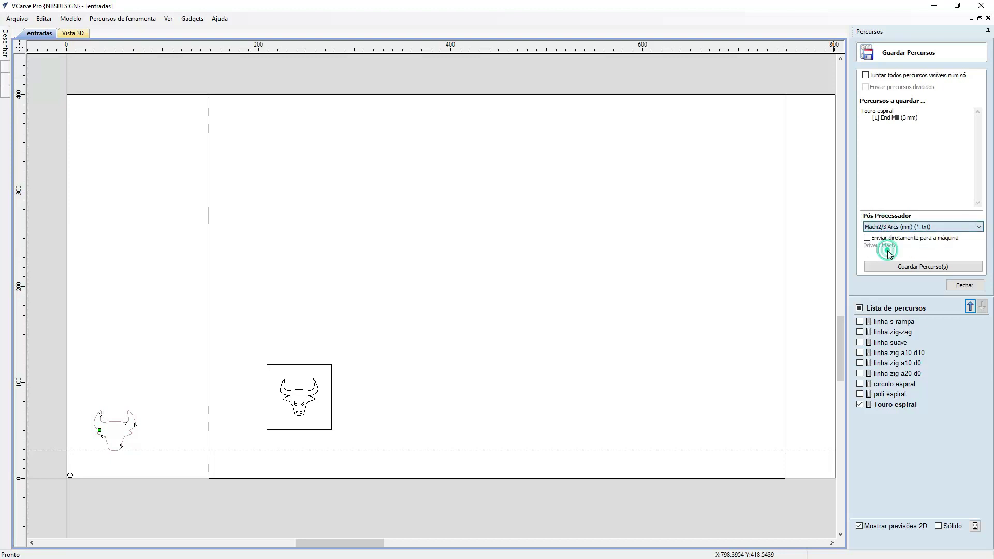
# Set the post processor for the Touro espiral toolpath to G Code (mm) (*.tap).
pyautogui.click(907, 227)
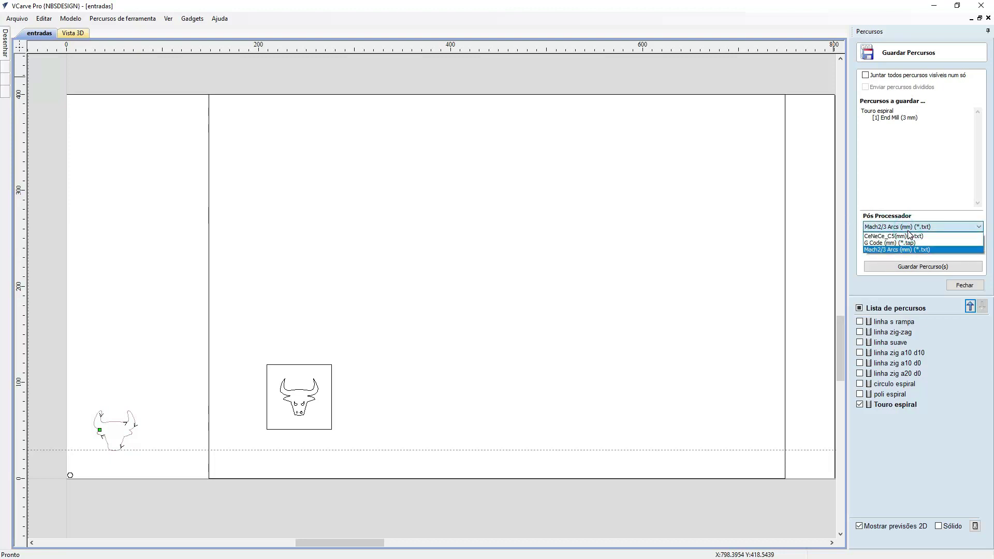
pyautogui.click(888, 243)
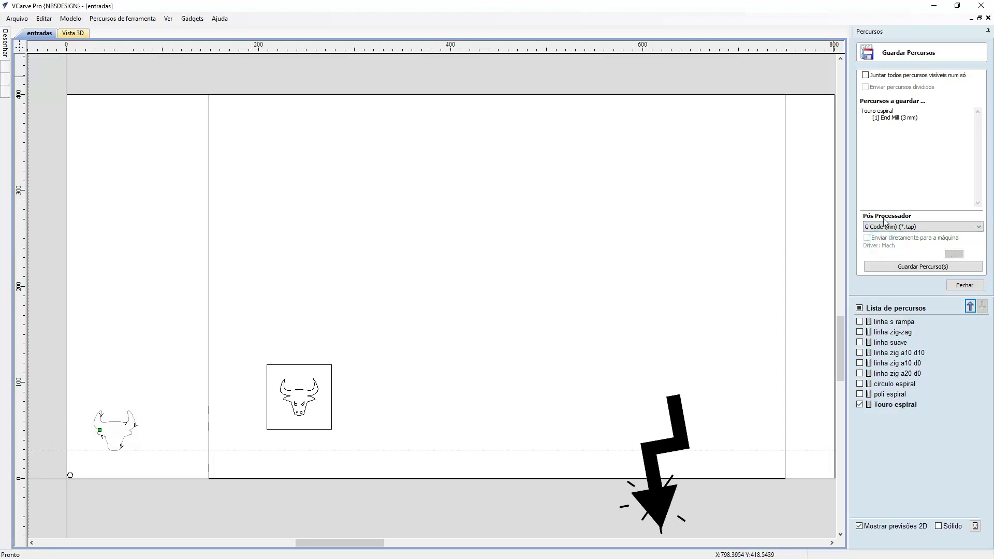
pyautogui.click(888, 228)
pyautogui.click(883, 246)
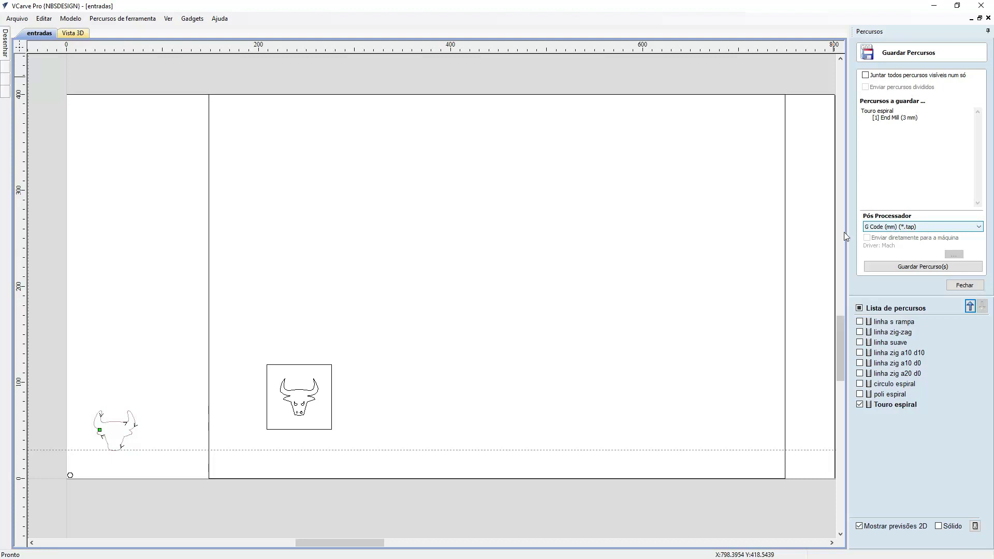
# Switch the post processor to Mach2/3 Arcs (mm) (*.txt) and back to G Code (mm) (*.tap).
pyautogui.click(891, 229)
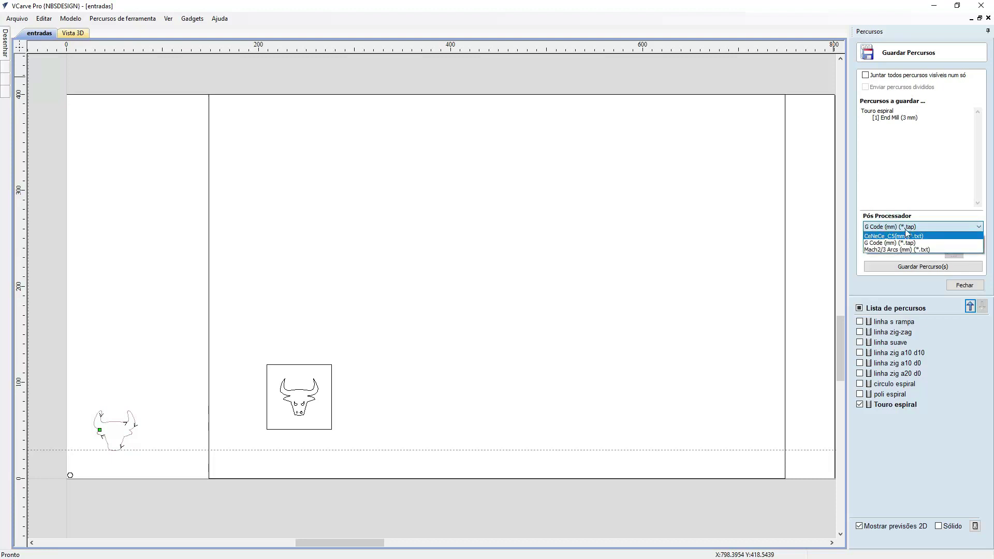
pyautogui.click(868, 251)
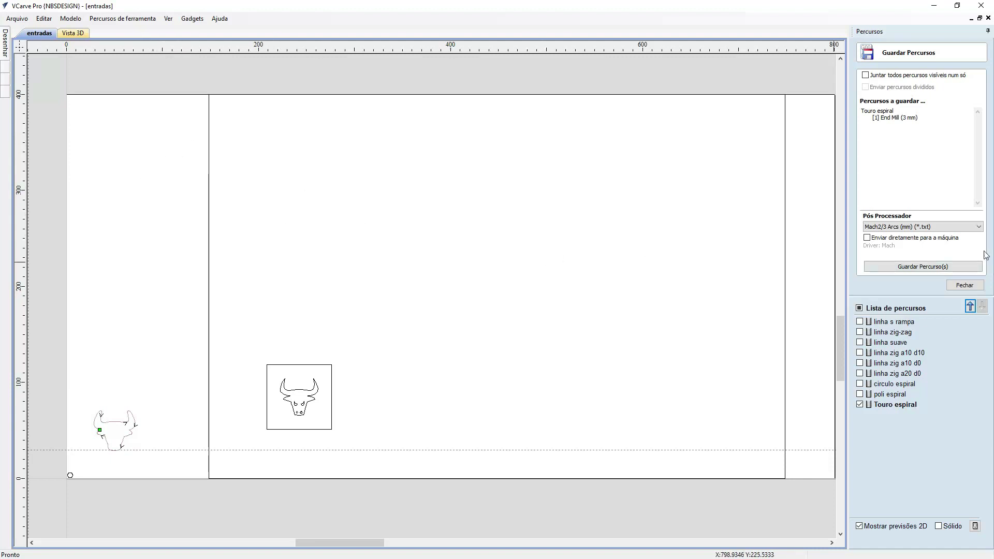
pyautogui.click(921, 230)
pyautogui.click(903, 234)
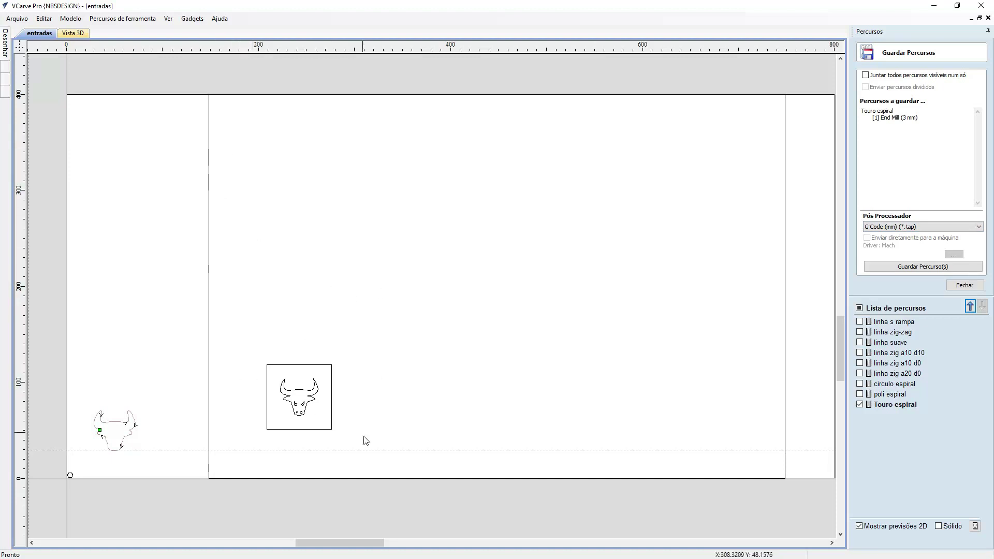
pyautogui.click(890, 227)
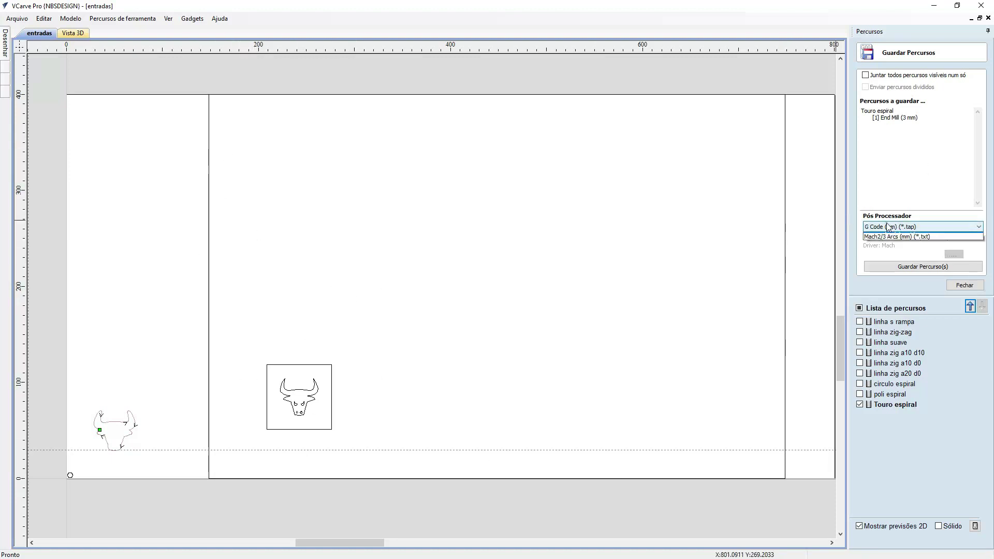
pyautogui.click(882, 240)
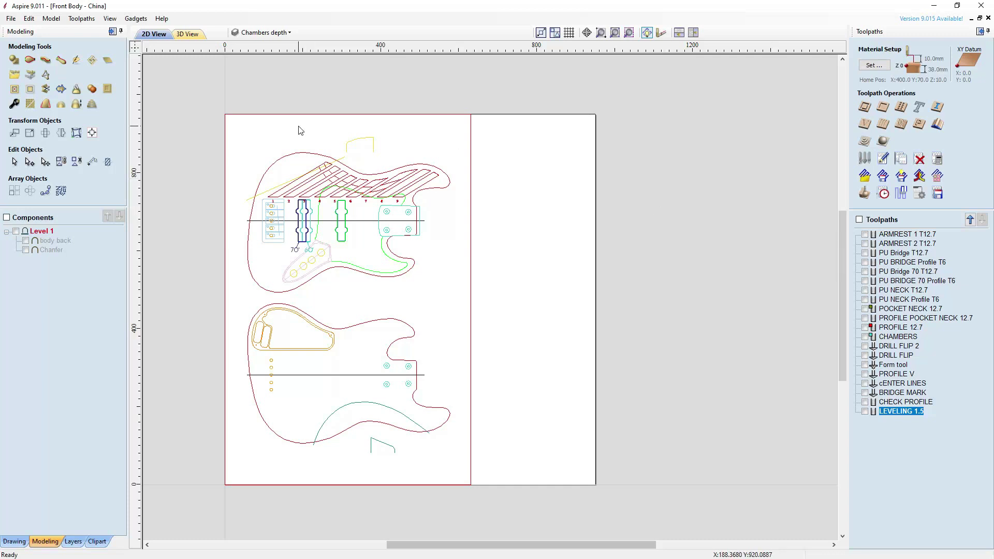
# In Aspire, open the application data folder and go into its PostP folder.
pyautogui.click(11, 20)
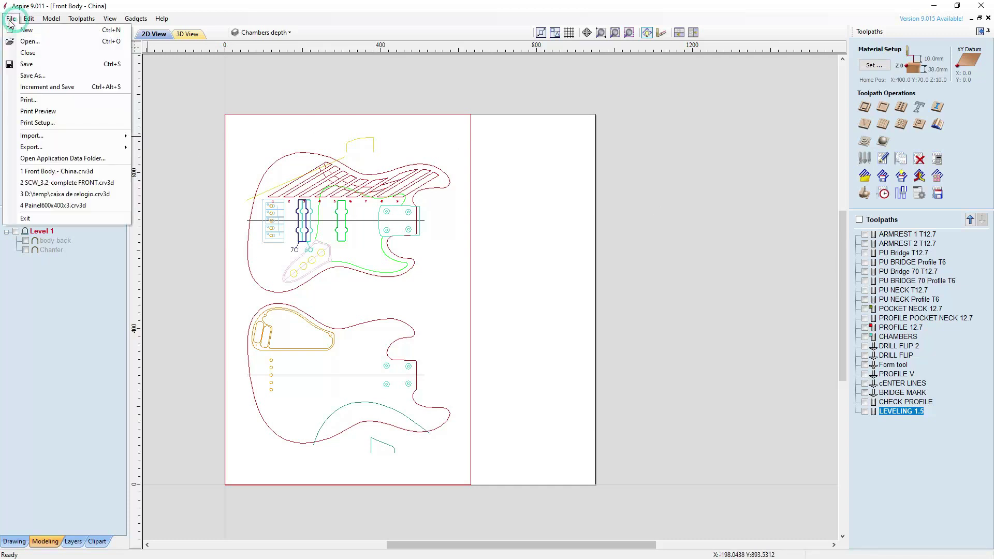
pyautogui.click(58, 160)
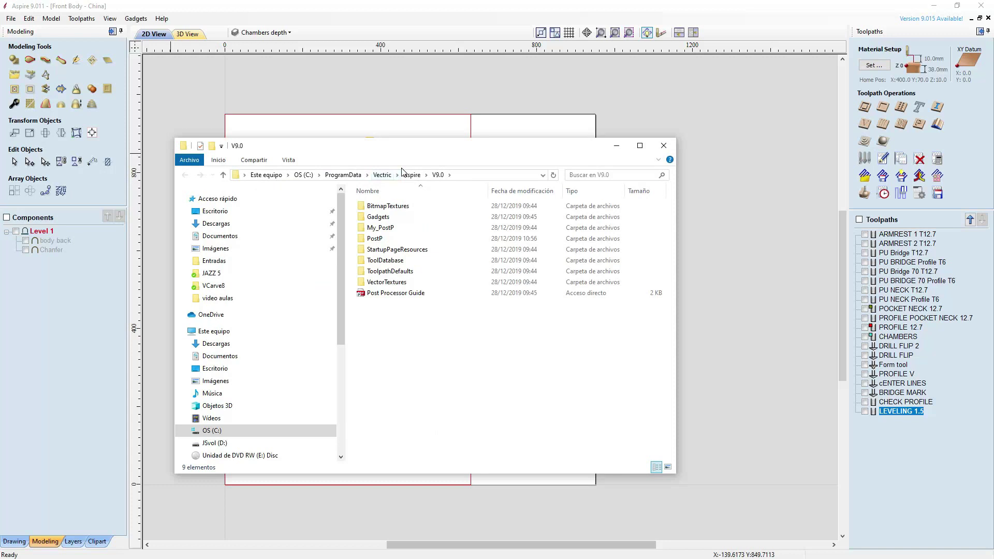
pyautogui.doubleClick(374, 239)
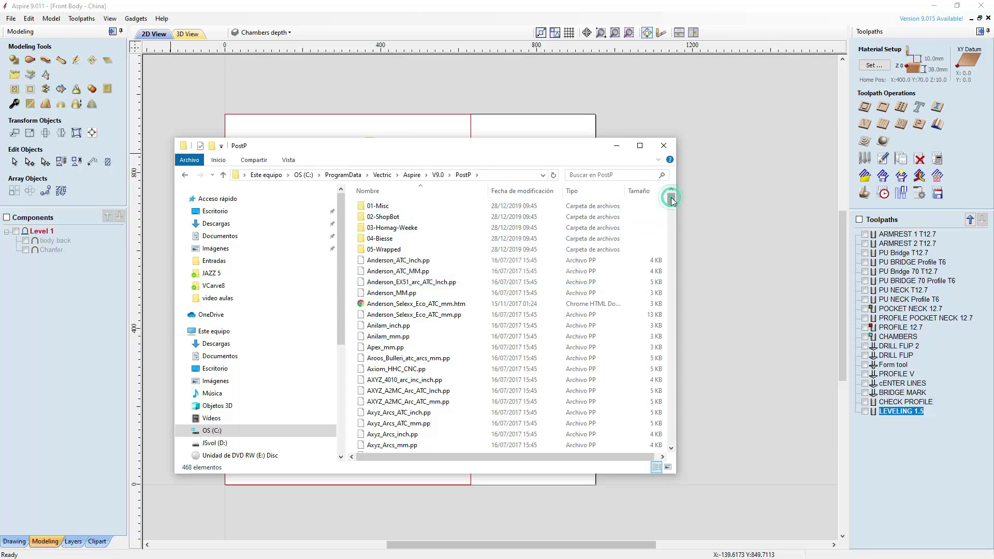
# Find and select the CeNeCe_C5(mm).pp file in Aspire's PostP folder.
pyautogui.moveTo(671, 197); pyautogui.dragTo(670, 201)
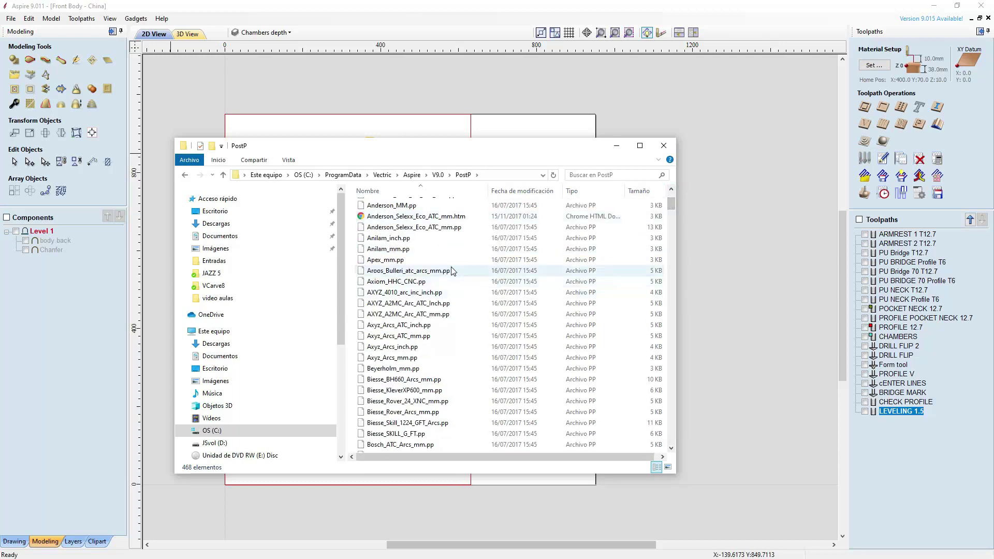
pyautogui.scroll(-1, 379, 236)
pyautogui.scroll(-5, 379, 237)
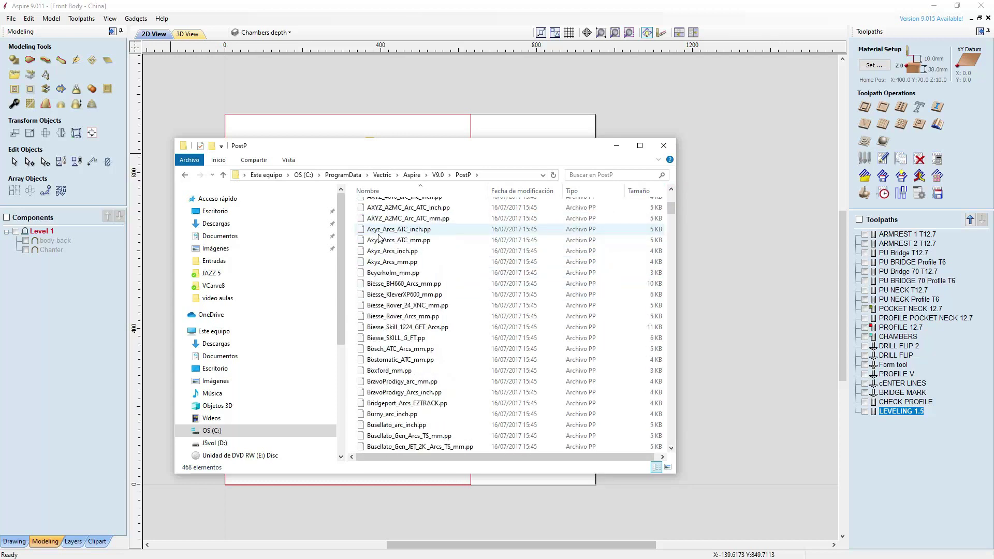
pyautogui.scroll(-6, 380, 236)
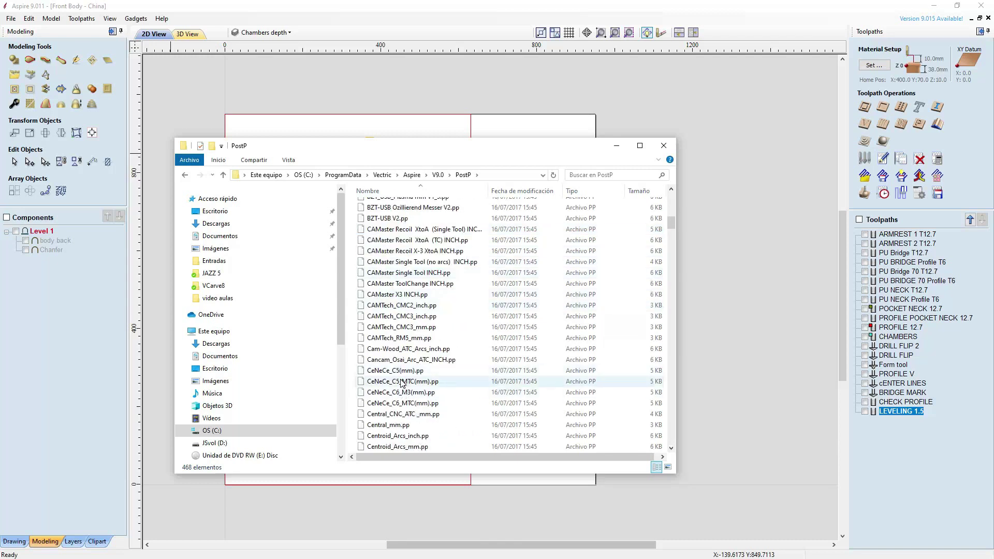
pyautogui.click(401, 370)
pyautogui.scroll(-10, 406, 308)
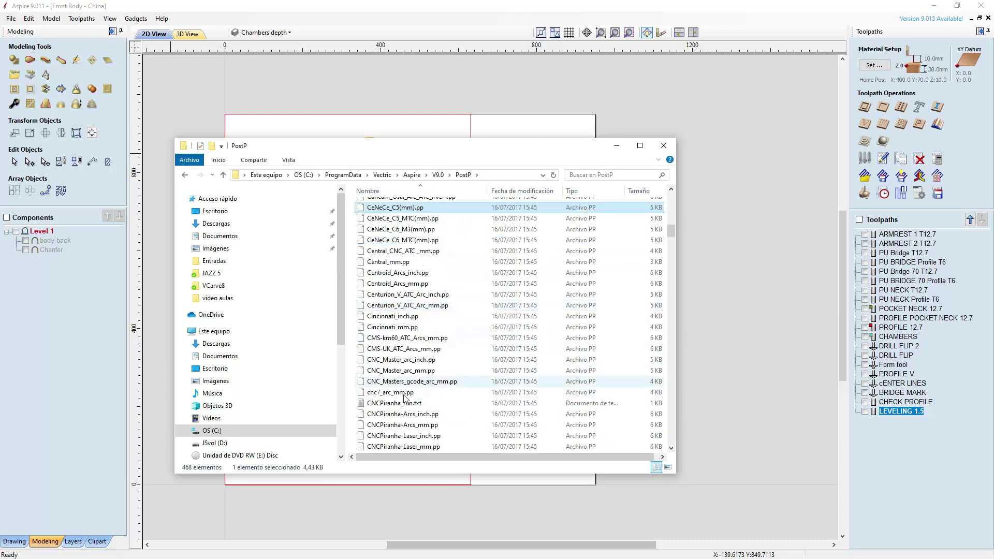
# Add GCode_mm.pp and Mach2_3_Arcs_mm.pp to the file selection in Aspire's PostP folder.
pyautogui.scroll(-20, 401, 398)
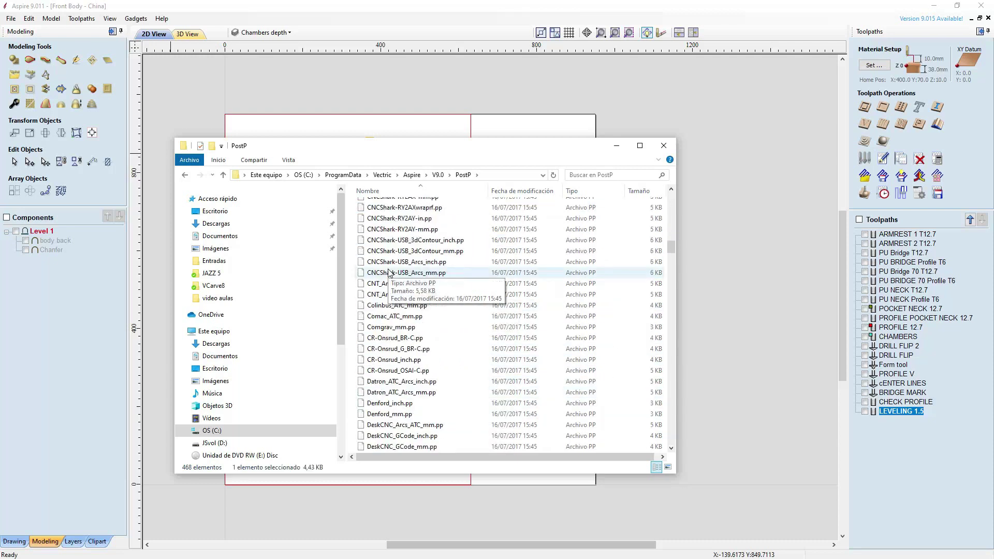
pyautogui.scroll(-20, 401, 337)
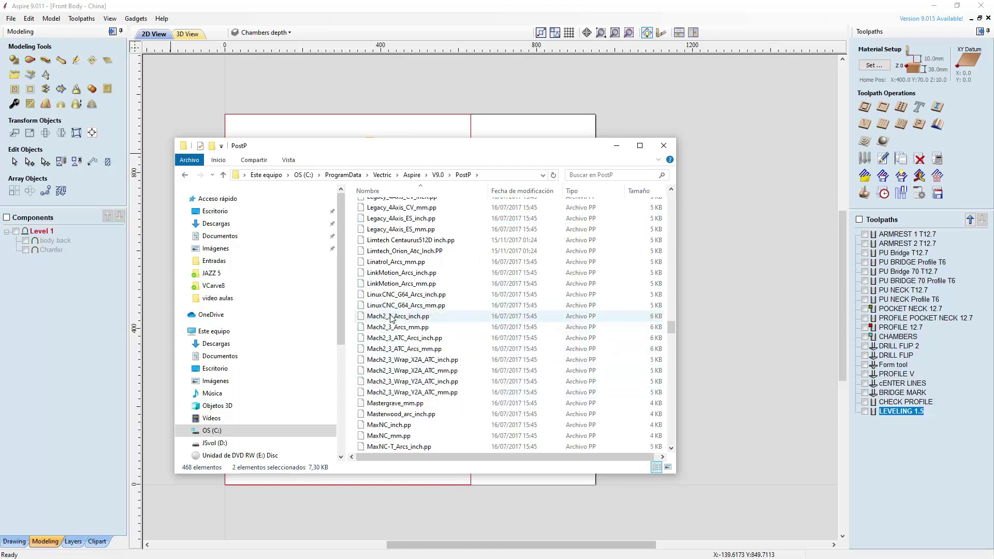
pyautogui.keyDown('ctrl'); pyautogui.click(571, 325); pyautogui.keyUp('ctrl')
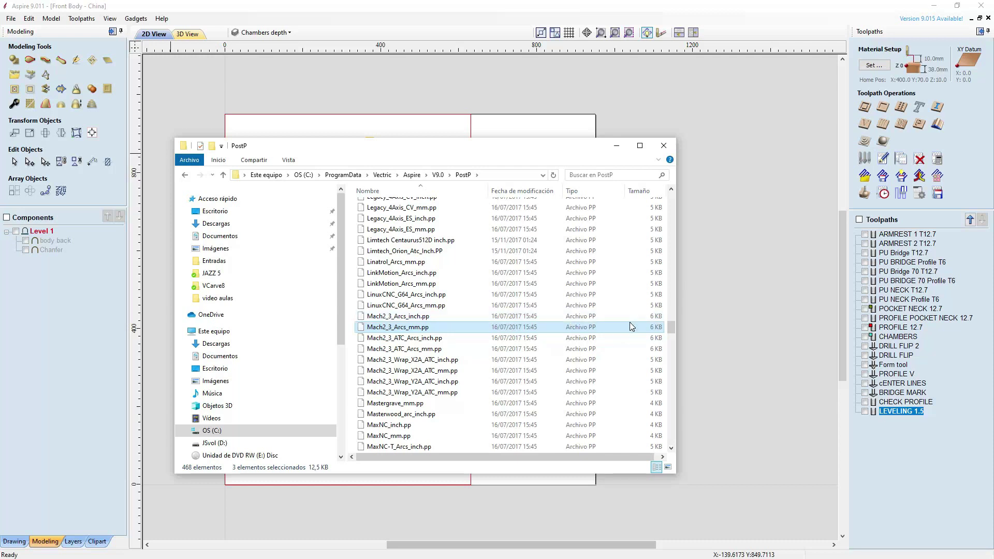
# Copy the selected post processor files into the My_PostP folder of Aspire V9.0.
pyautogui.click(440, 175)
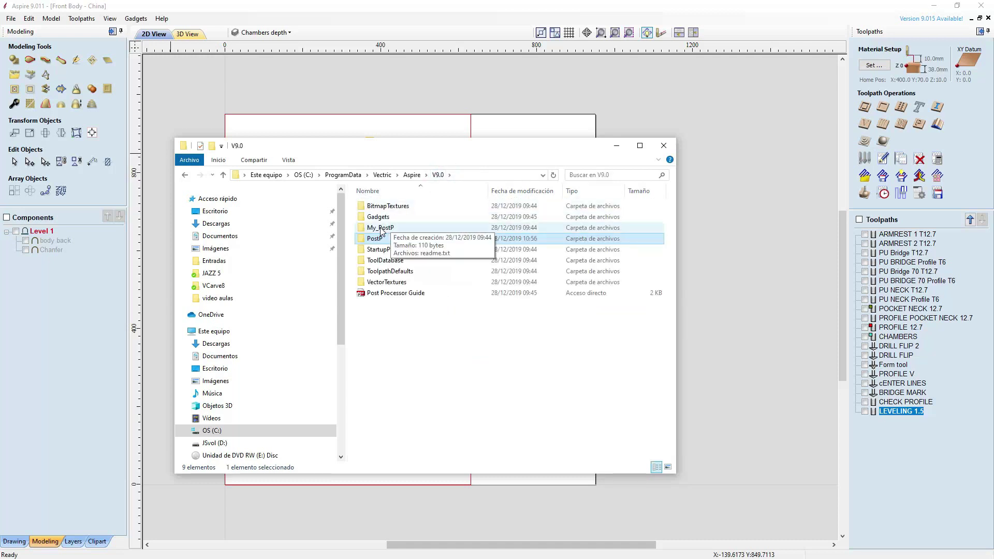
pyautogui.doubleClick(381, 228)
pyautogui.rightClick(376, 240)
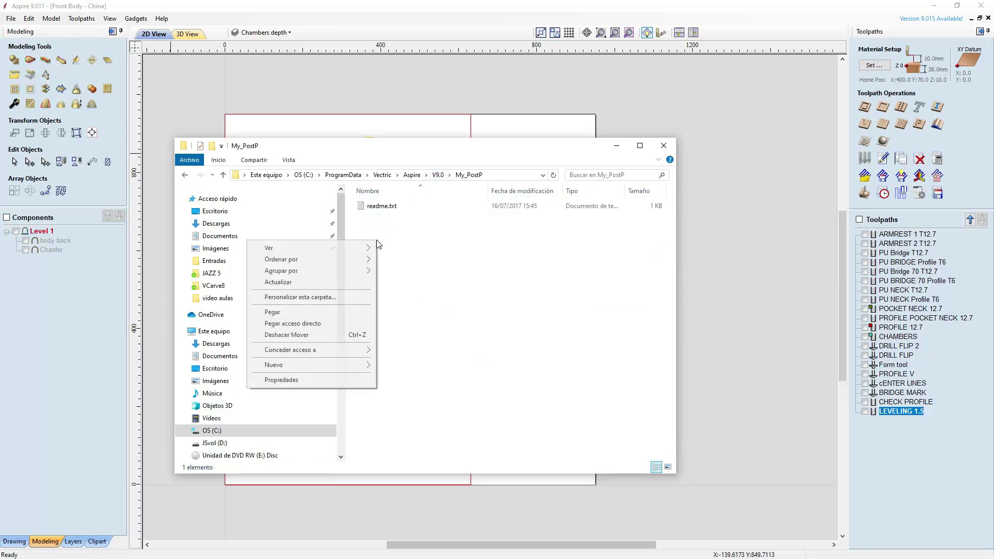
pyautogui.click(282, 311)
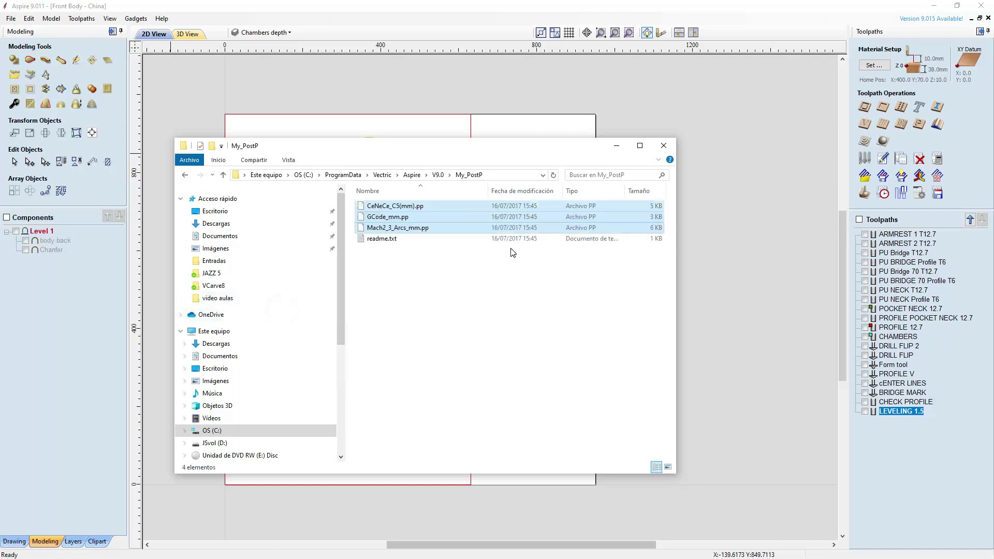
pyautogui.click(435, 309)
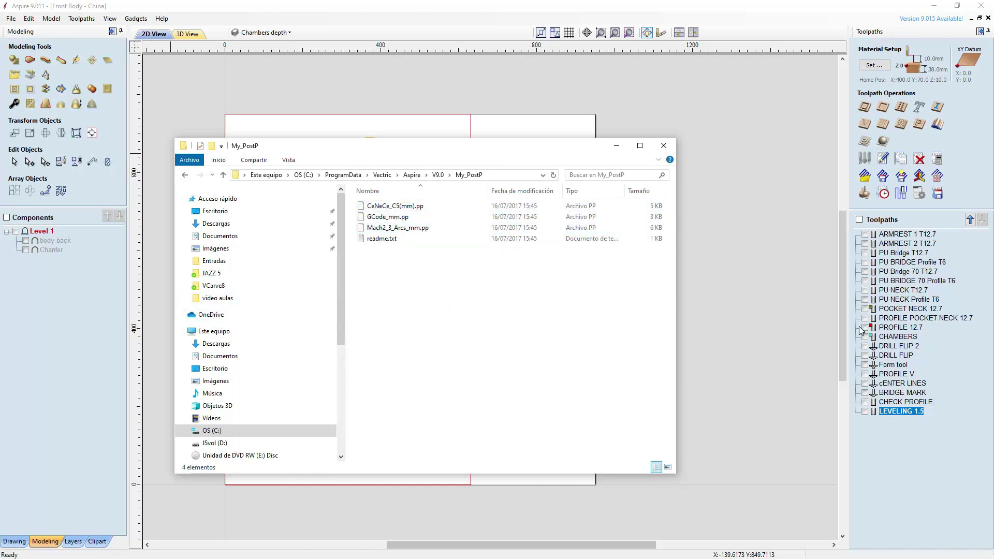
# Return to Aspire, open the toolpath saving options and close the Front Body - China file.
pyautogui.click(784, 350)
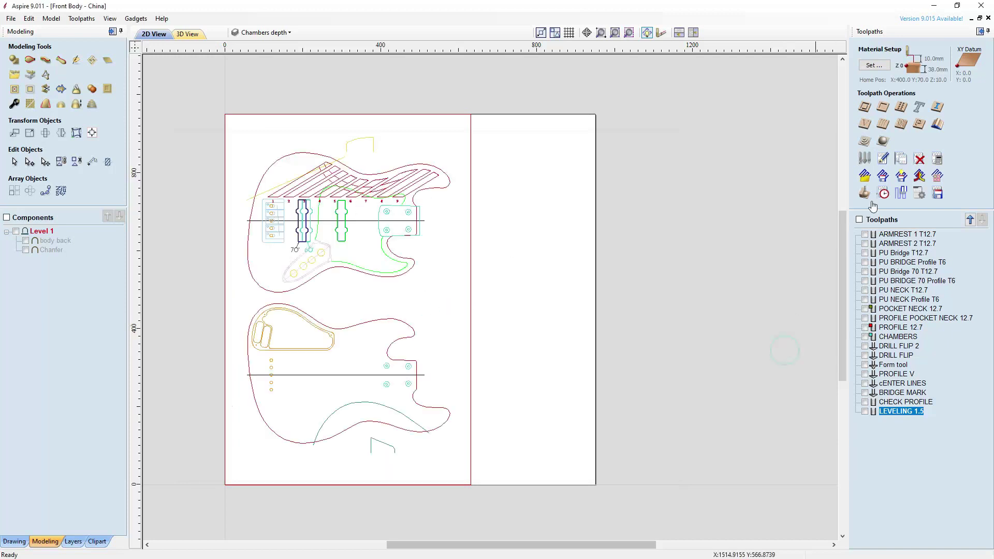
pyautogui.click(937, 193)
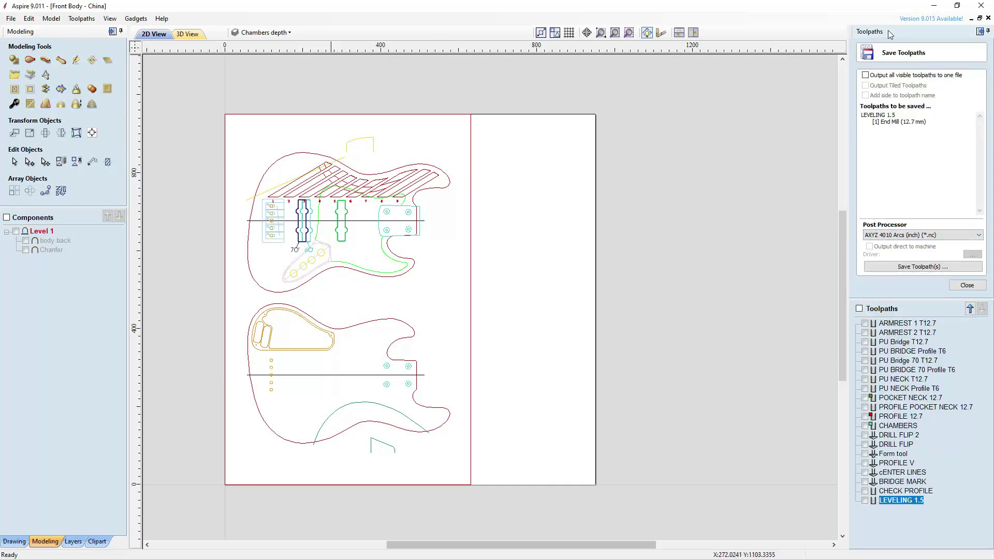
pyautogui.click(988, 18)
pyautogui.click(450, 310)
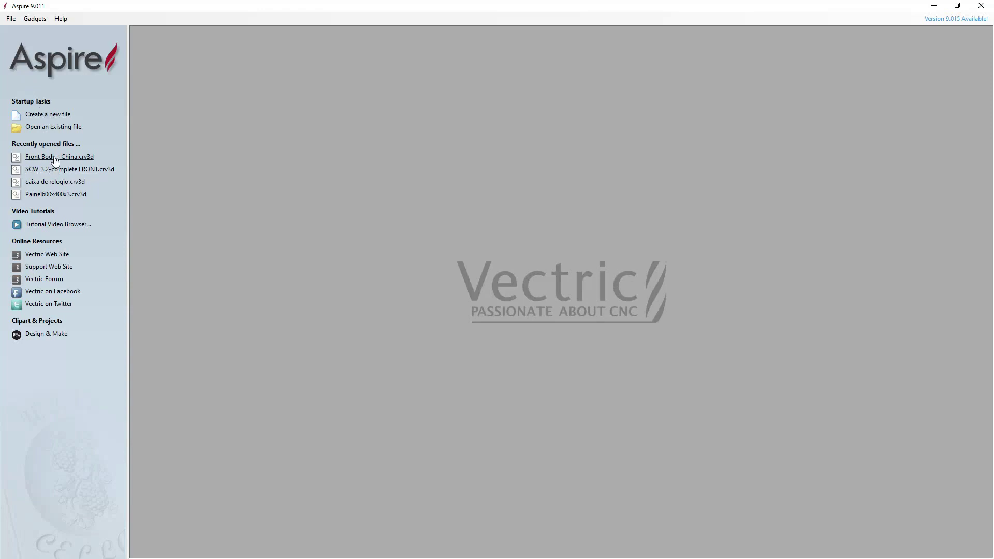
# Open the recent file SCW_3.2-complete FRONT.crv3d and bring up the saving options for the FRETBOARD T6 toolpath.
pyautogui.click(49, 168)
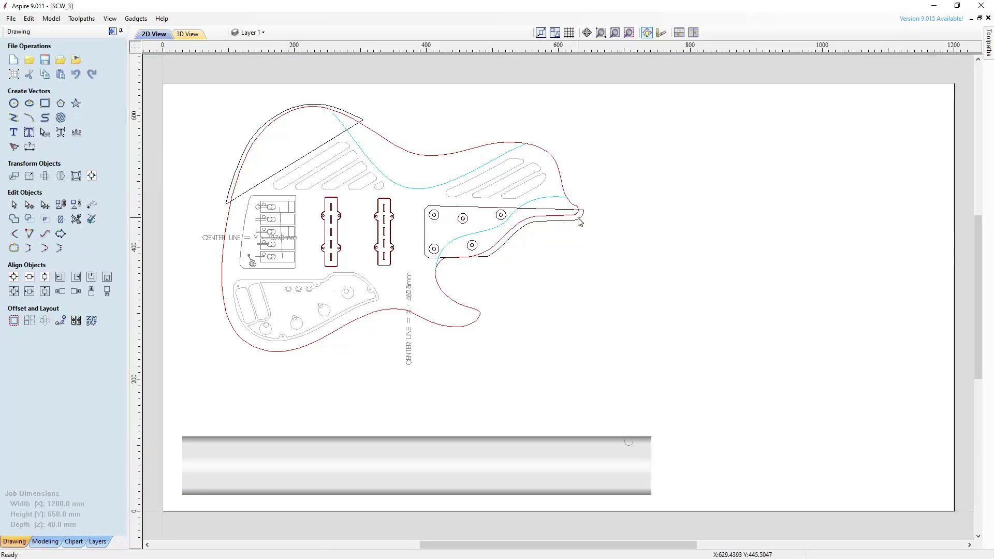
pyautogui.press('F12')
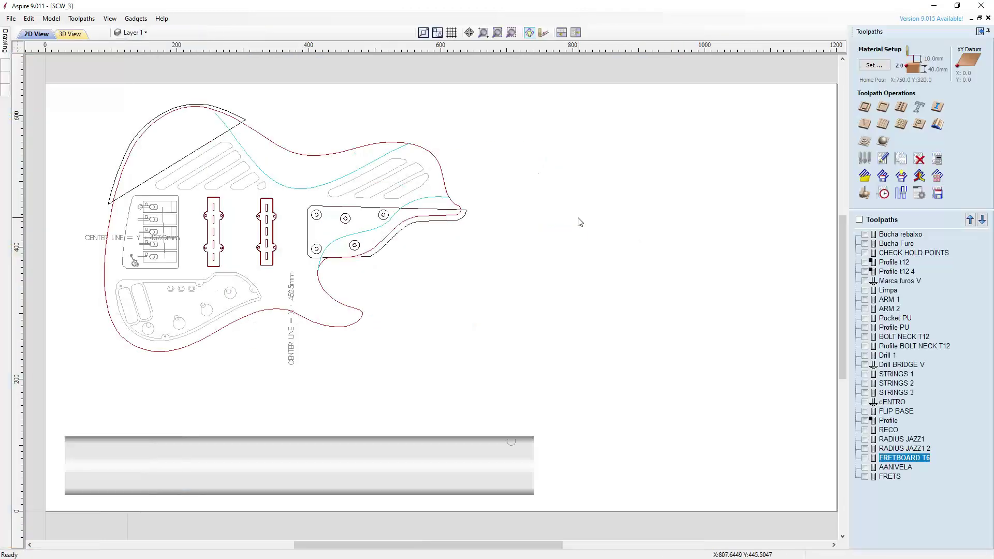
pyautogui.click(941, 193)
# Examine the post processor list for the FRETBOARD T6 toolpath to check whether it has been shortened.
pyautogui.click(890, 235)
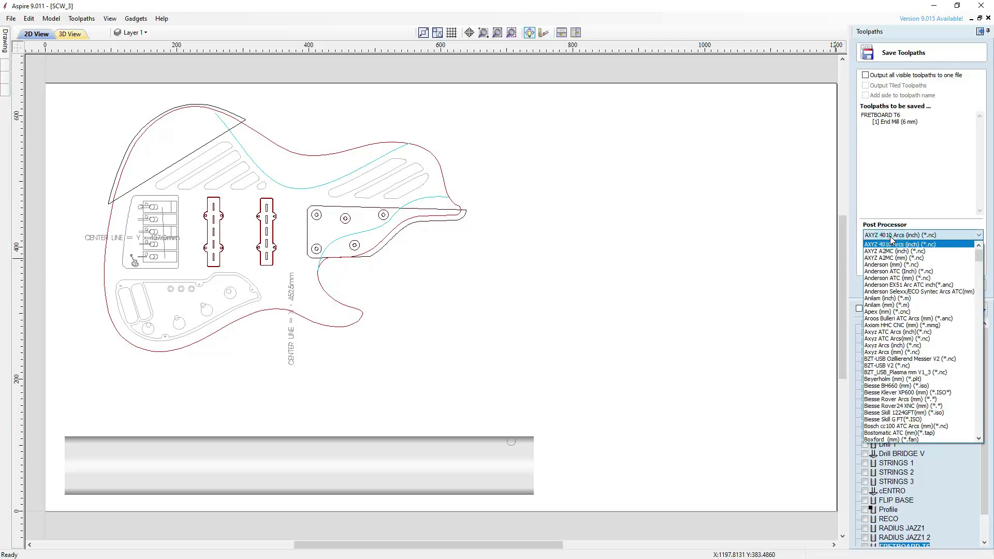
pyautogui.scroll(-15, 922, 346)
pyautogui.scroll(-9, 922, 345)
pyautogui.scroll(20, 978, 288)
pyautogui.scroll(-20, 945, 368)
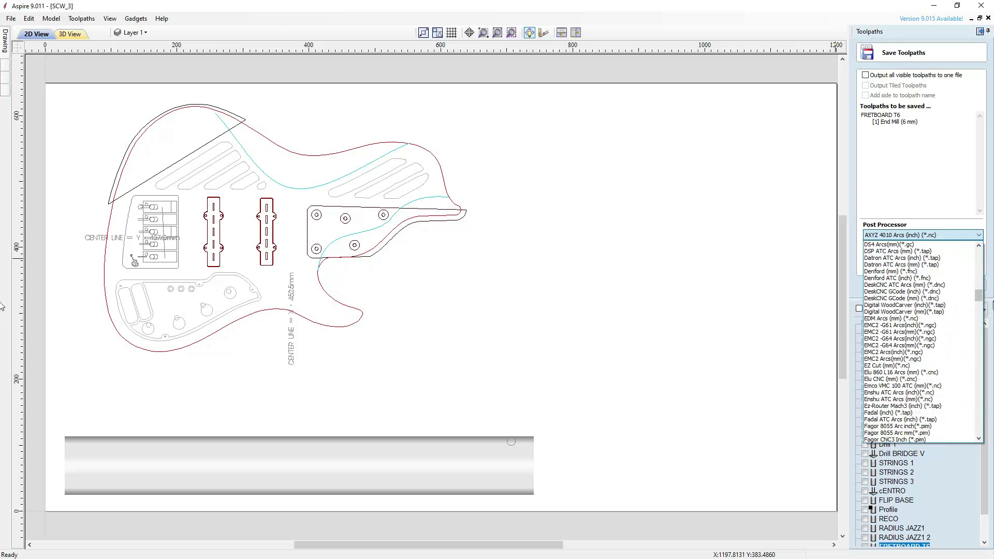
pyautogui.scroll(-7, 961, 302)
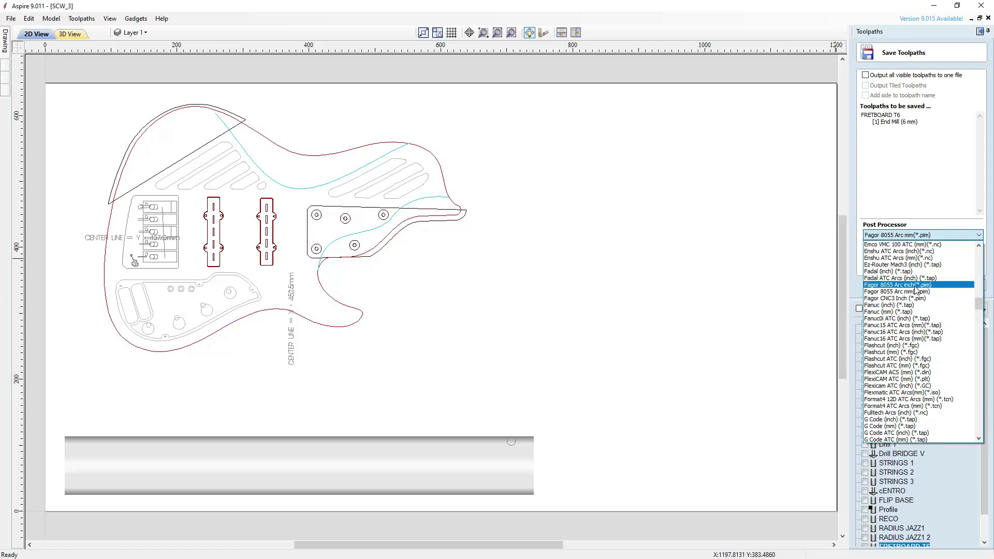
pyautogui.press('Escape')
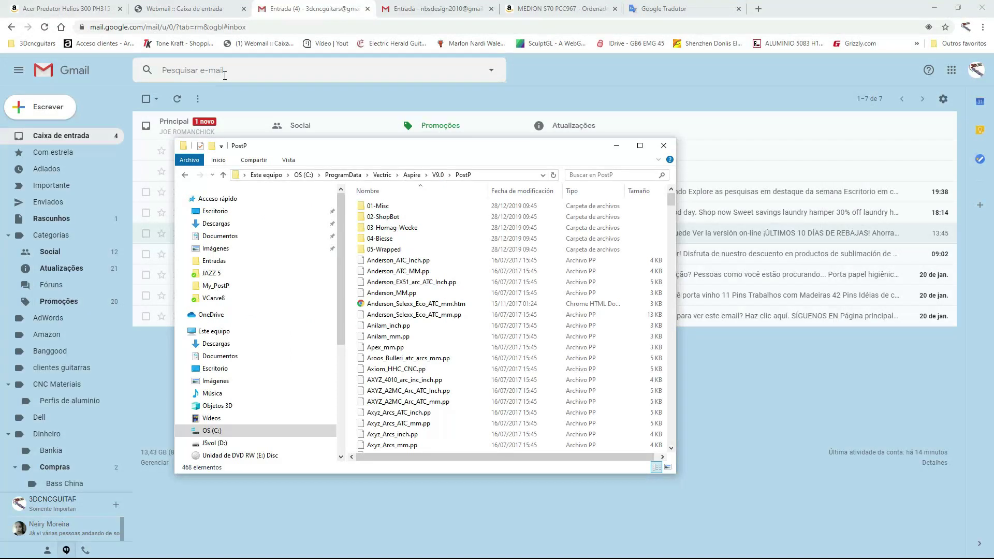
pyautogui.click(70, 135)
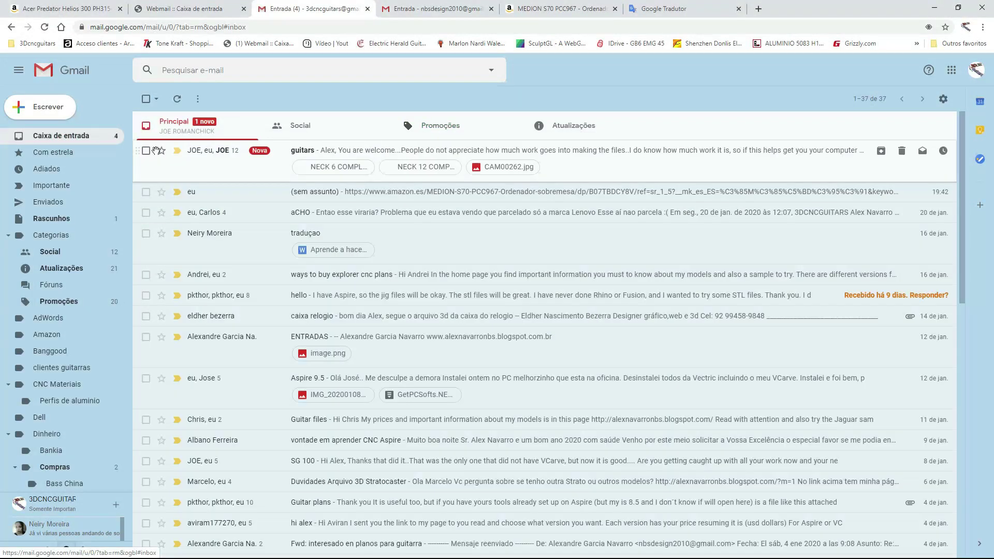
pyautogui.click(282, 548)
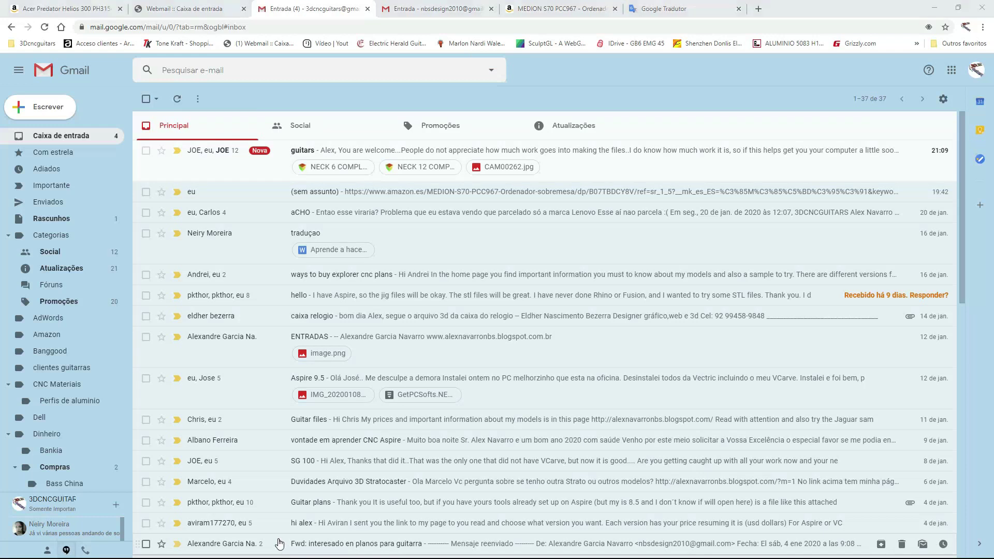
pyautogui.hotkey('alt', 'Tab')
pyautogui.hotkey('alt', 'Tab')
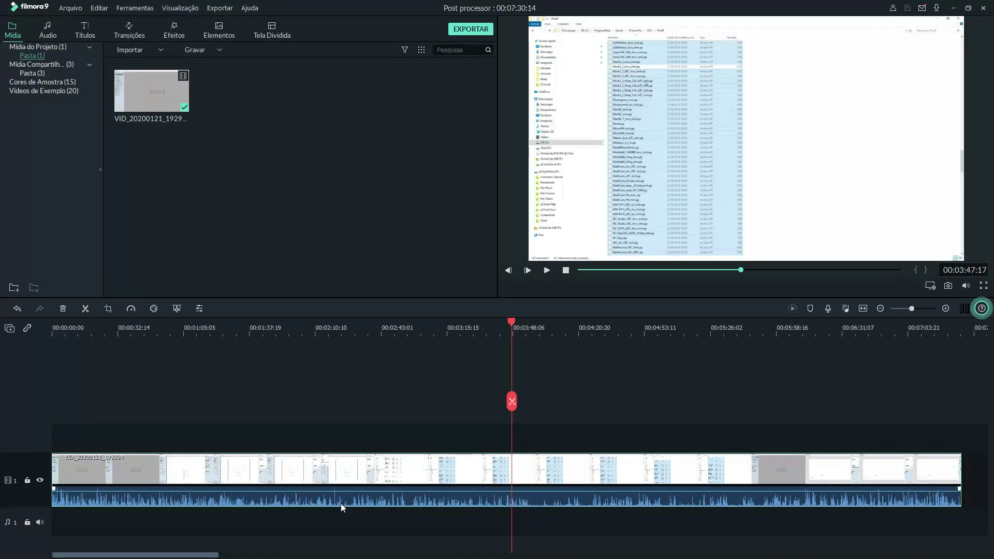
# Switch back to Aspire, reopen SCW_3.2-complete FRONT.crv3d and bring up the saving options for its FRETBOARD T6 toolpath.
pyautogui.press('super+d')
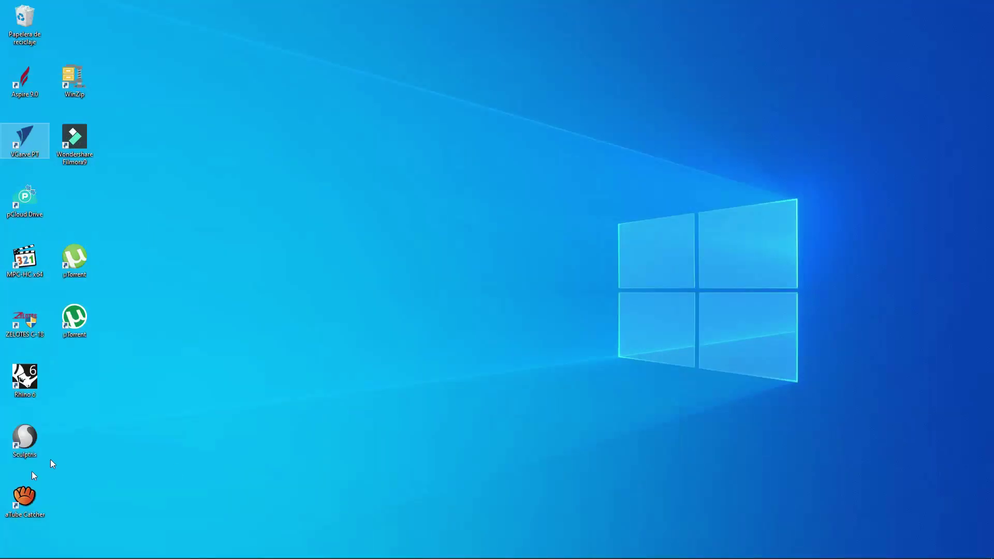
pyautogui.click(179, 553)
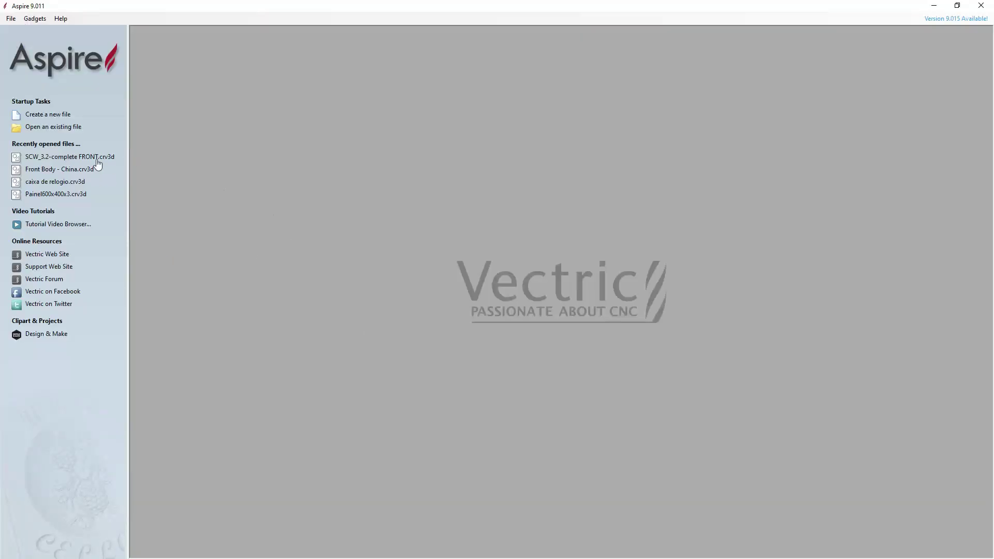
pyautogui.click(44, 156)
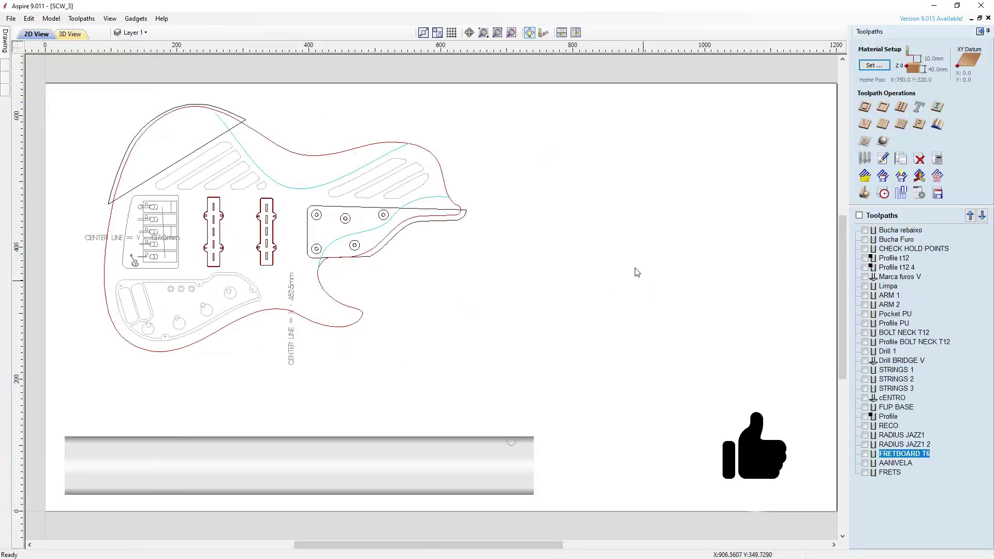
pyautogui.click(938, 194)
# Check which post processors are offered for the FRETBOARD T6 toolpath after the files were copied to My_PostP.
pyautogui.click(882, 235)
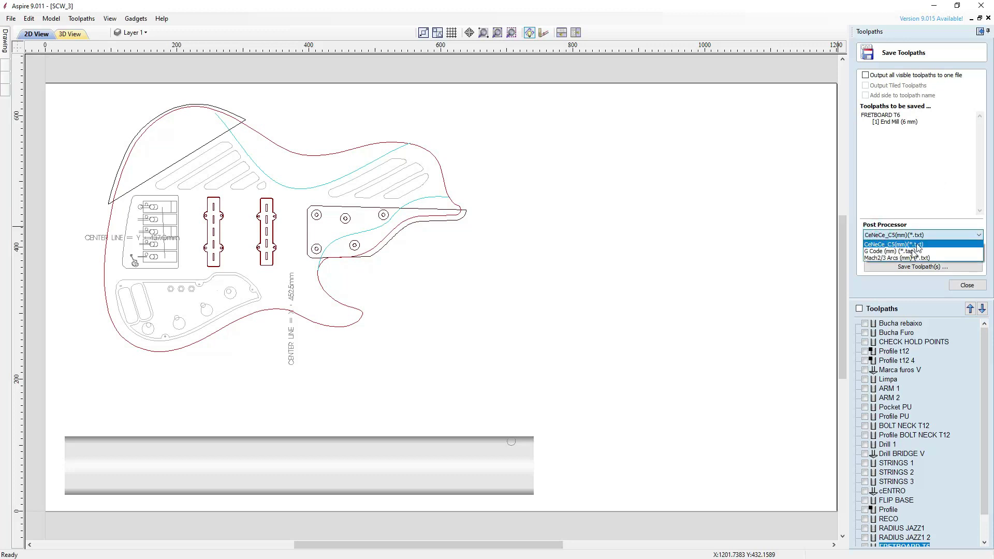
pyautogui.click(883, 236)
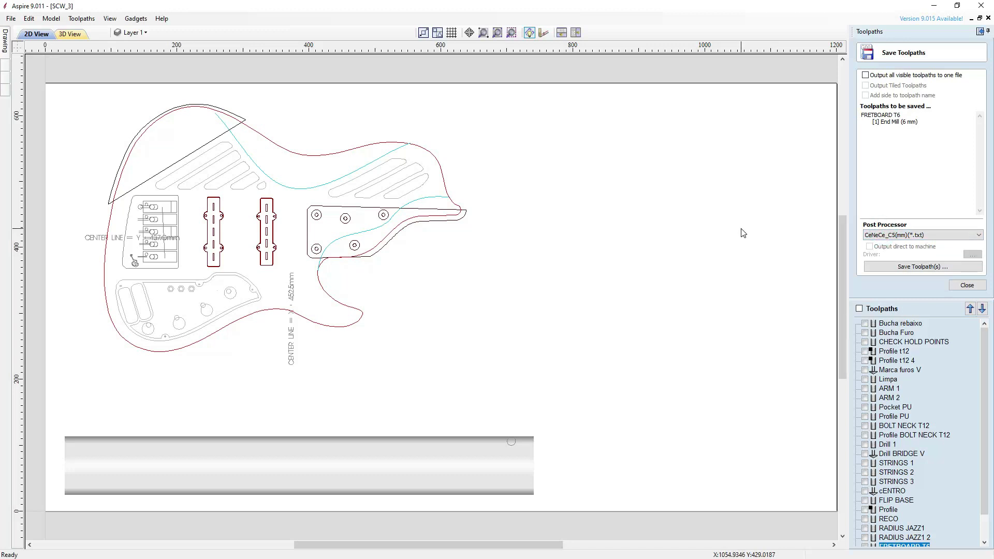
pyautogui.click(900, 235)
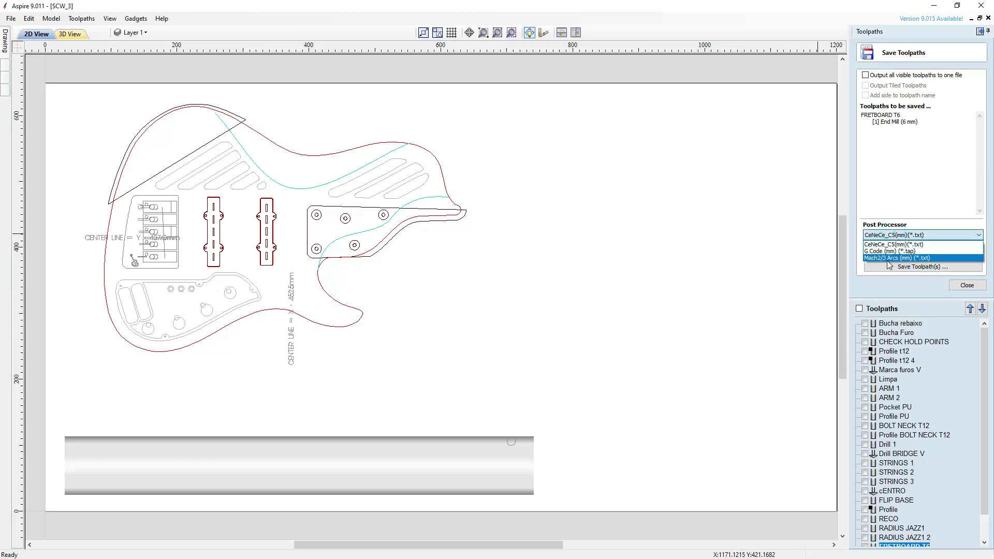
pyautogui.click(816, 225)
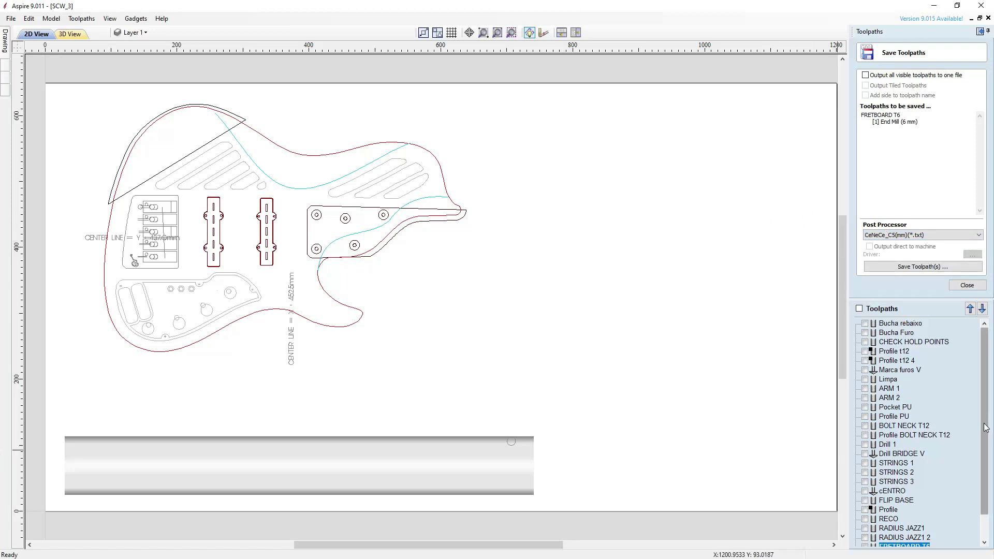
pyautogui.scroll(-1, 985, 428)
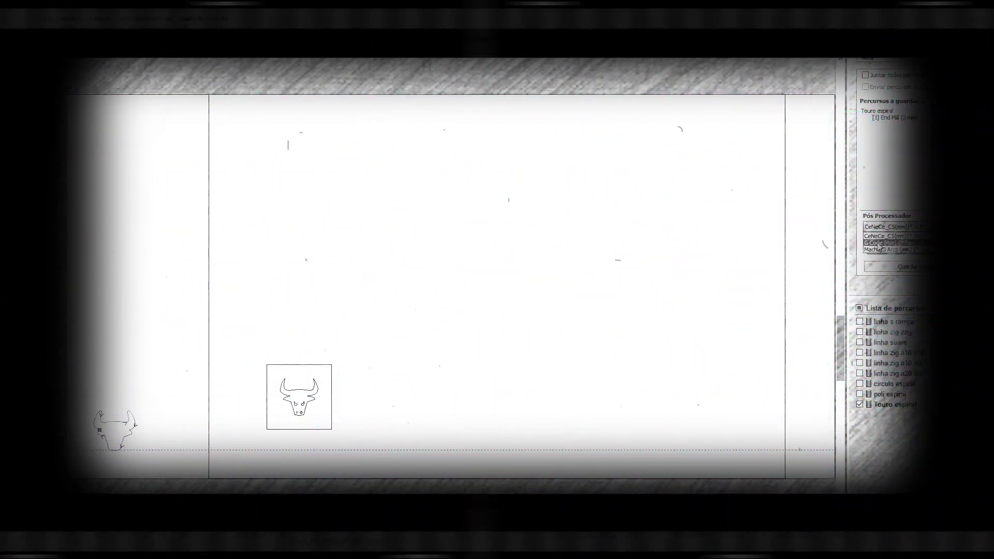
# Switch the Touro espiral toolpath's post processor to Mach2/3 Arcs (mm) and back to CeNeCe_C5(mm).
pyautogui.click(880, 249)
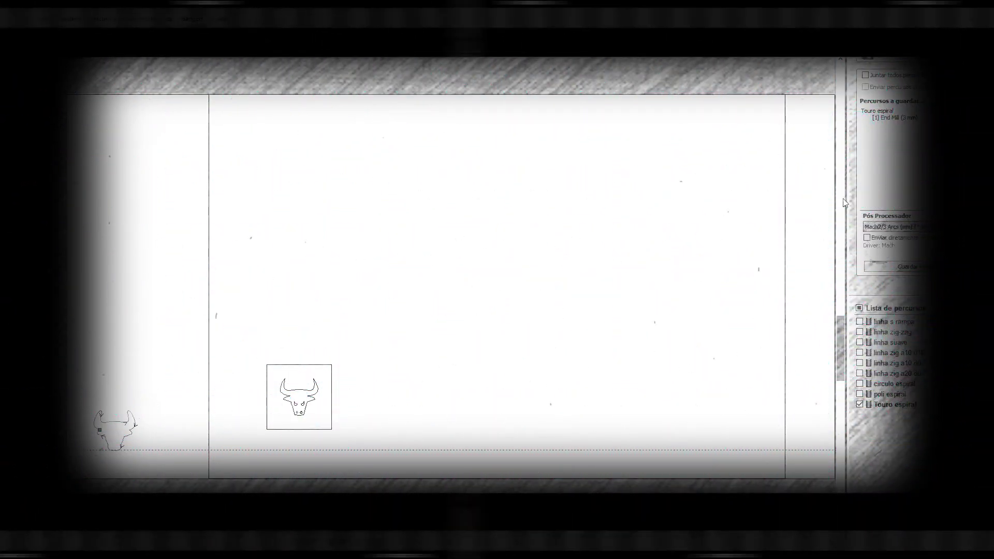
pyautogui.press('Down')
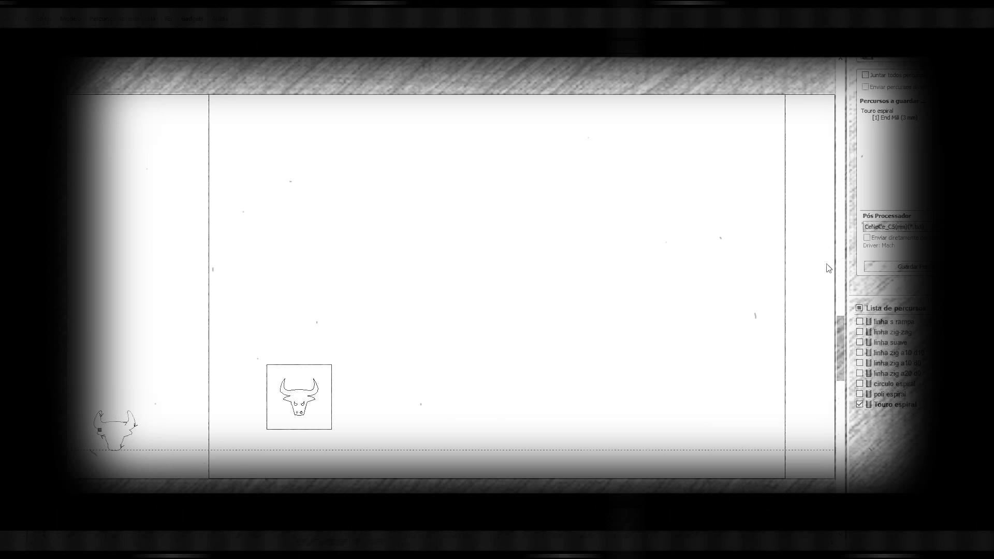